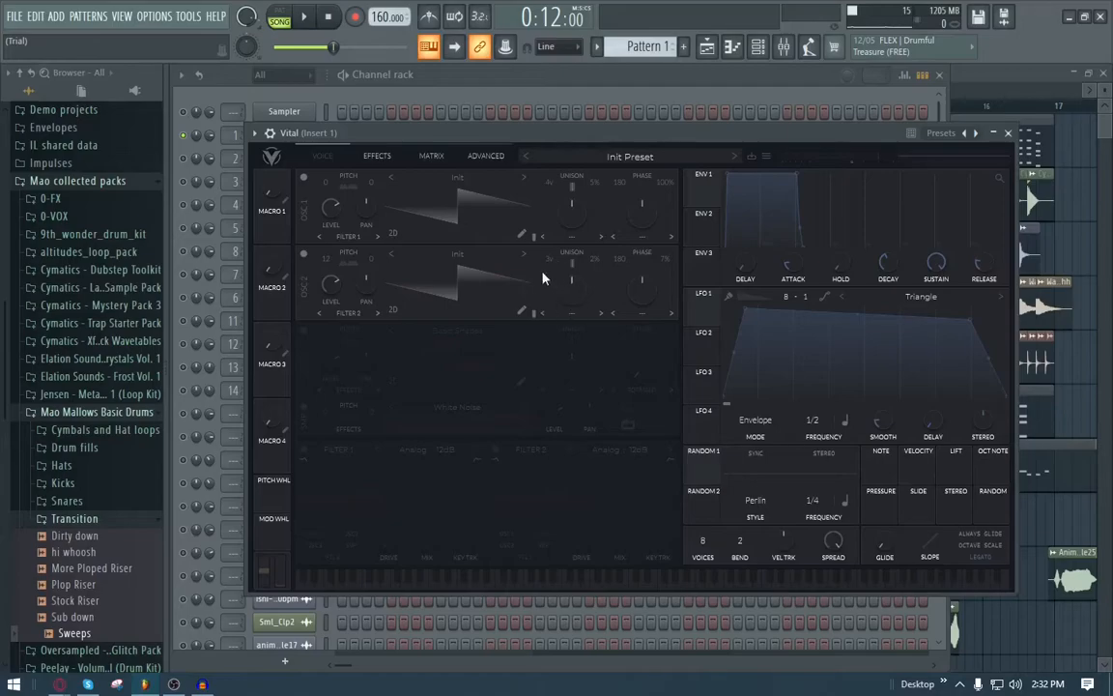
Show Vital's chorus and compressor effects, then return to its channel's solo control in the Channel rack.
click(377, 156)
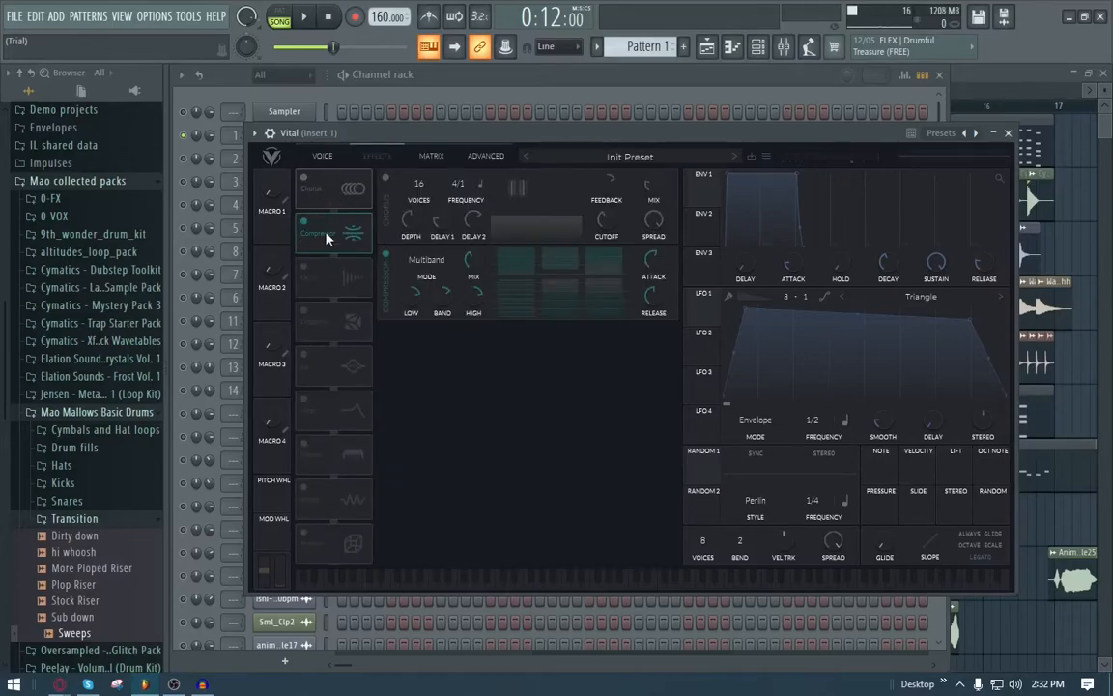
click(184, 135)
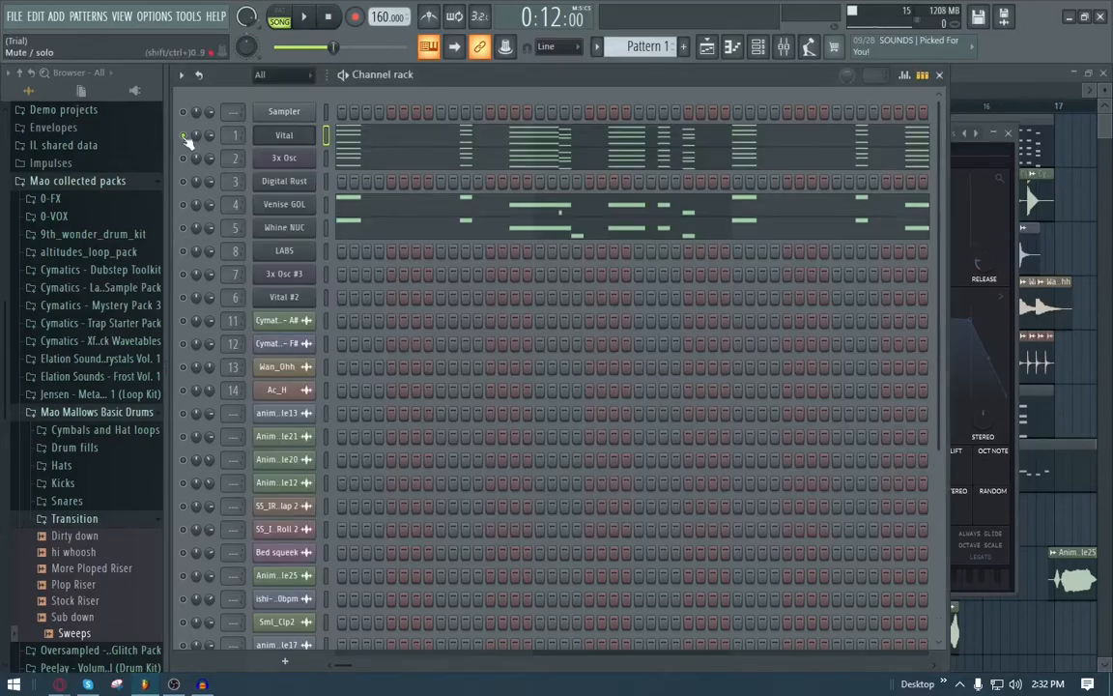
Solo the 3x Osc channel and examine its piano-roll notes and arpeggiator settings.
click(184, 159)
key(F7)
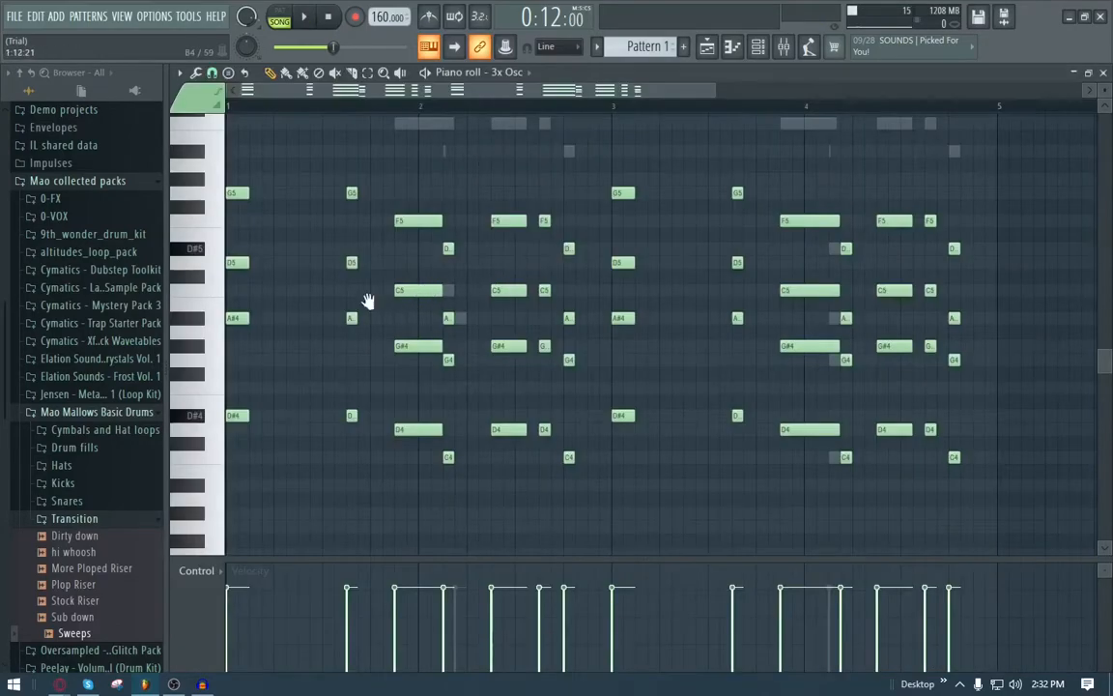
key(F6)
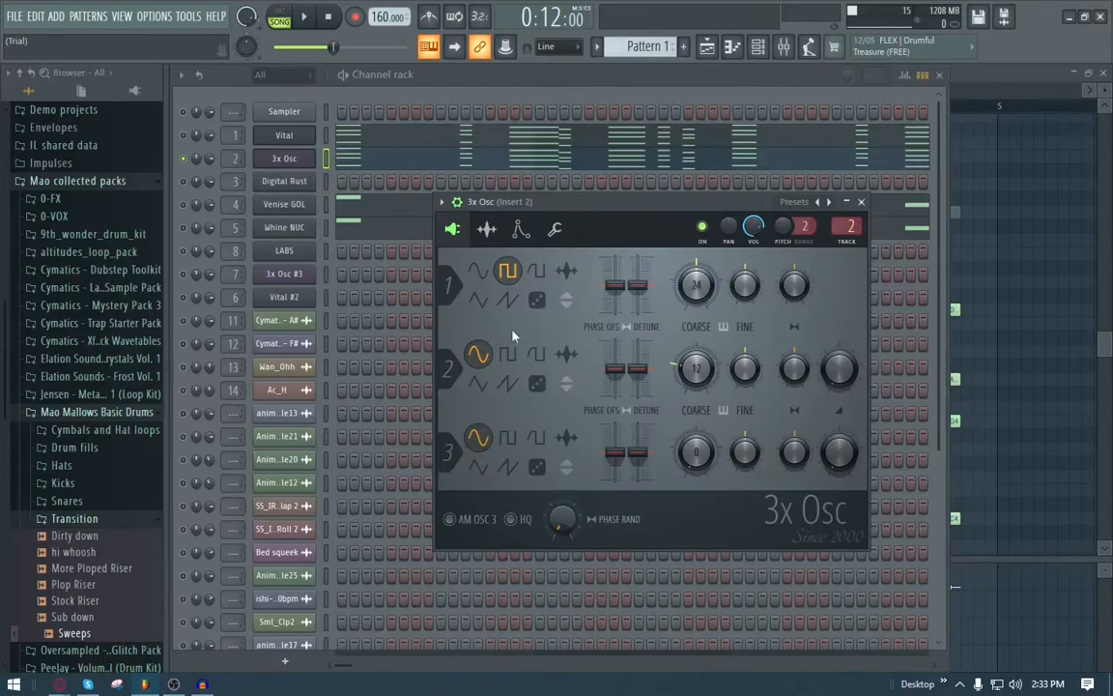
click(555, 232)
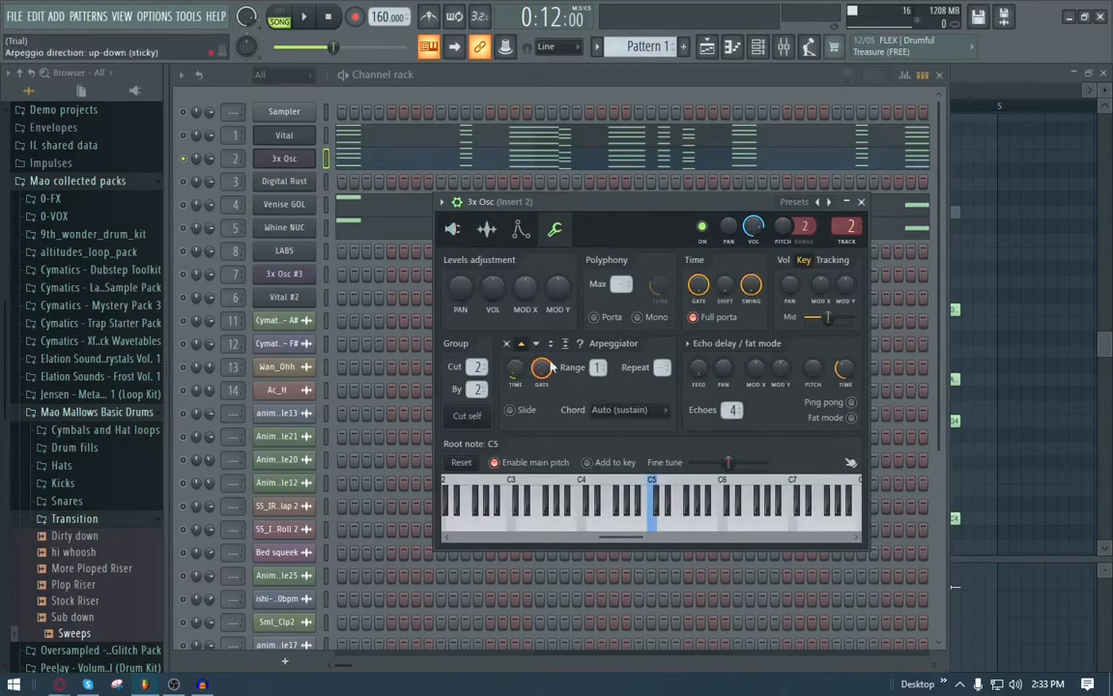
Play the Venise GOL channel on its own and inspect the Venise GOL and Whine NUC instruments.
key(Escape)
click(328, 205)
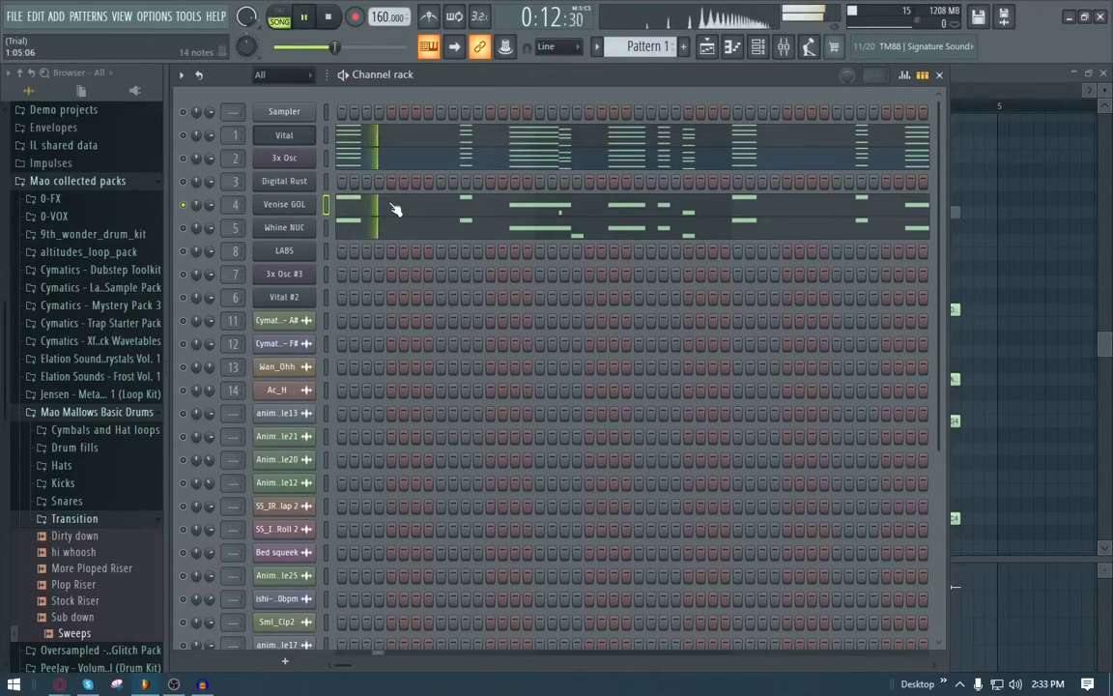
click(295, 206)
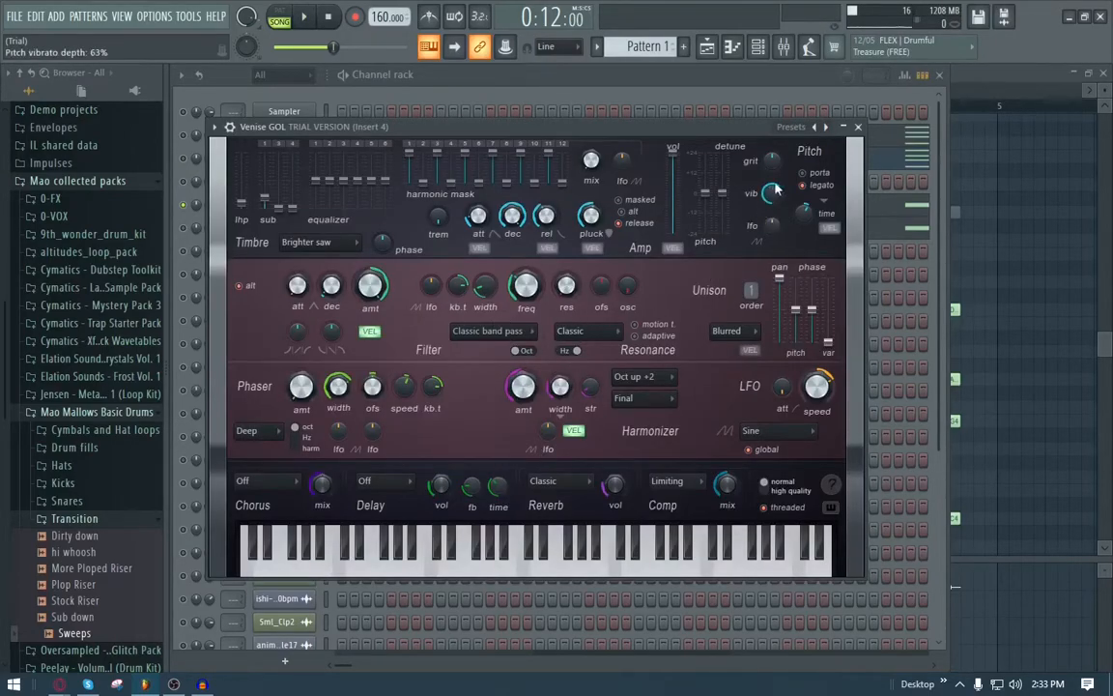
click(858, 128)
click(288, 228)
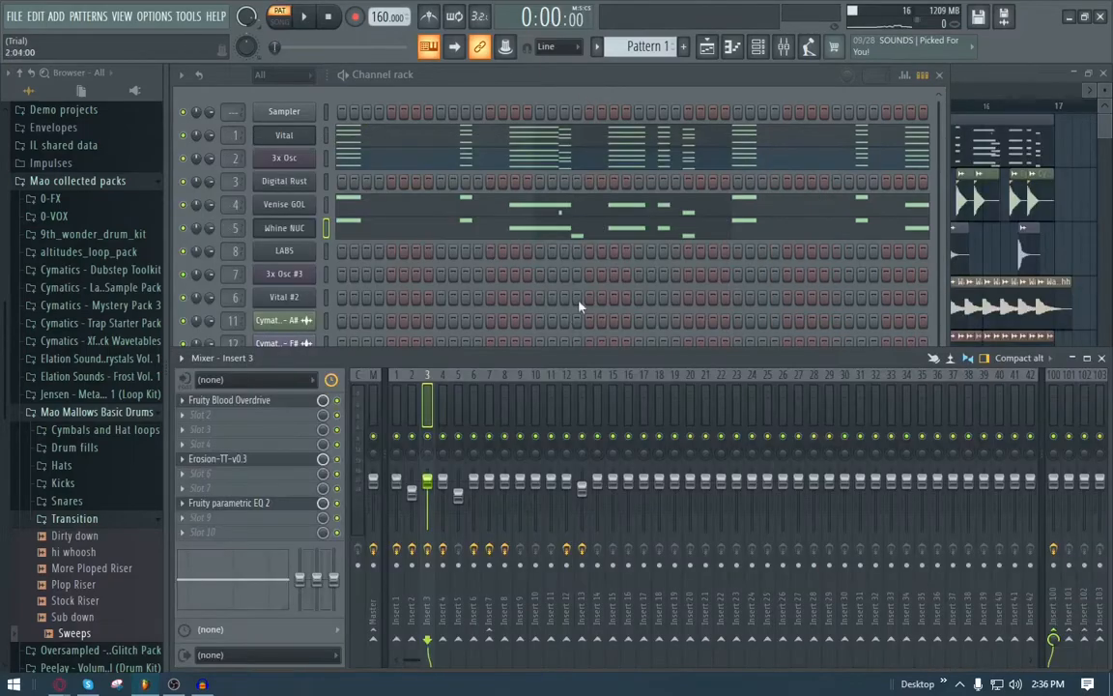
Audition Pattern 1 through mixer Insert 1 and inspect the settings of its OTT_x64 compressor.
key(space)
key(space)
click(1053, 405)
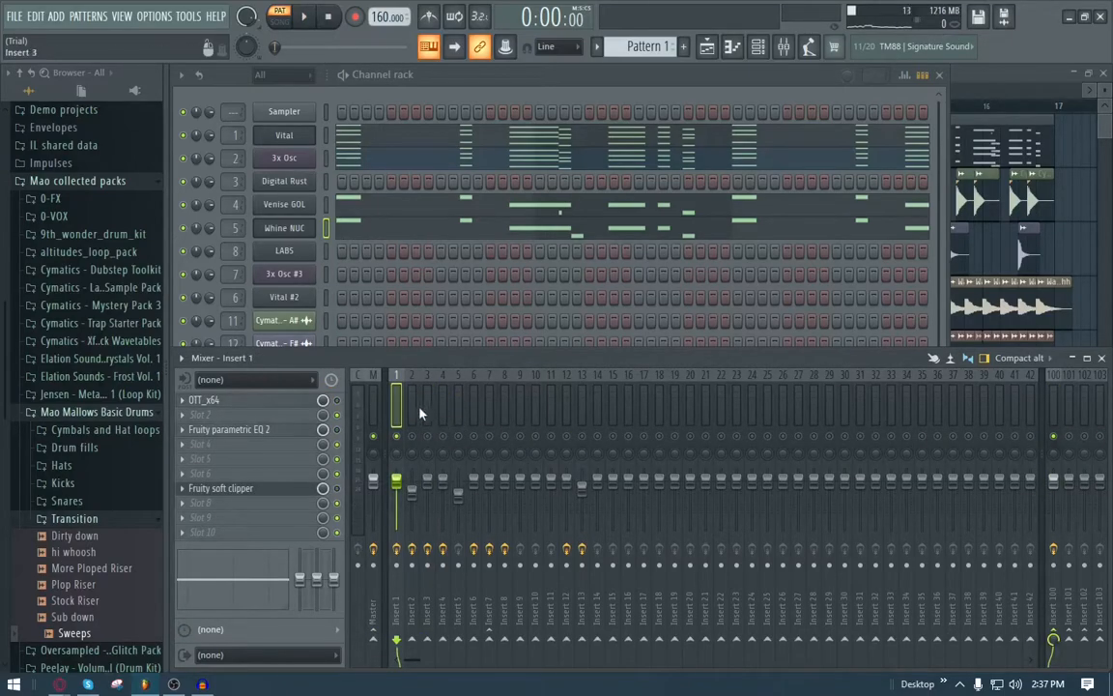
key(space)
click(204, 400)
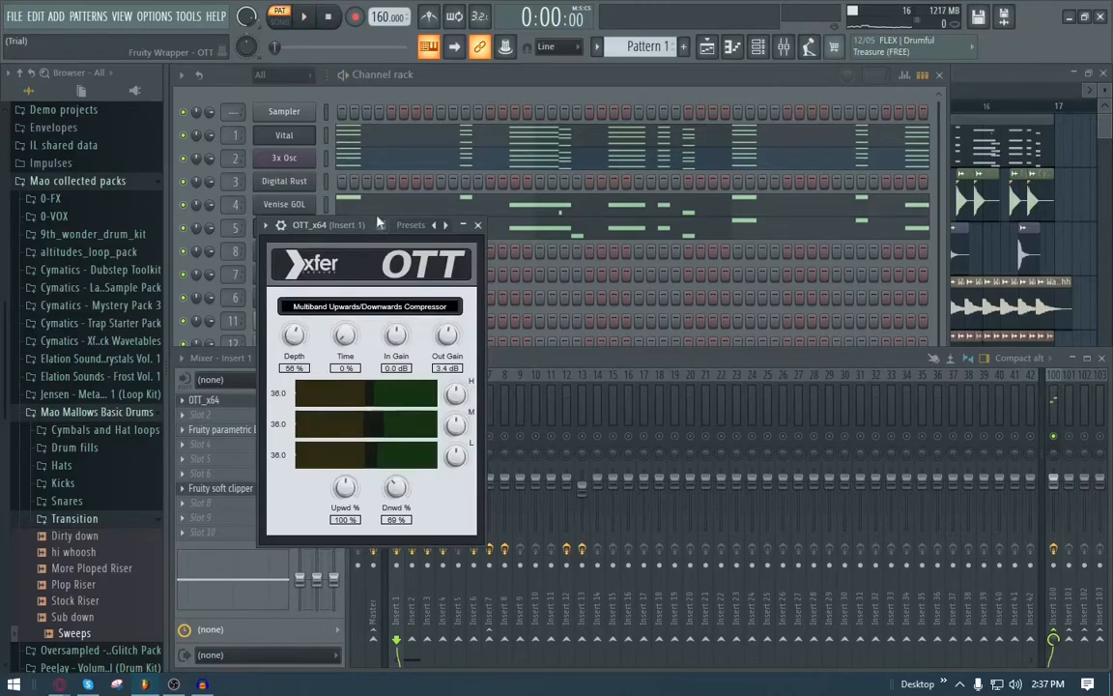
drag(380, 224, 565, 160)
key(space)
Inspect Fruity parametric EQ 2 and Fruity soft clipper on Insert 1 while auditioning the pattern.
click(229, 429)
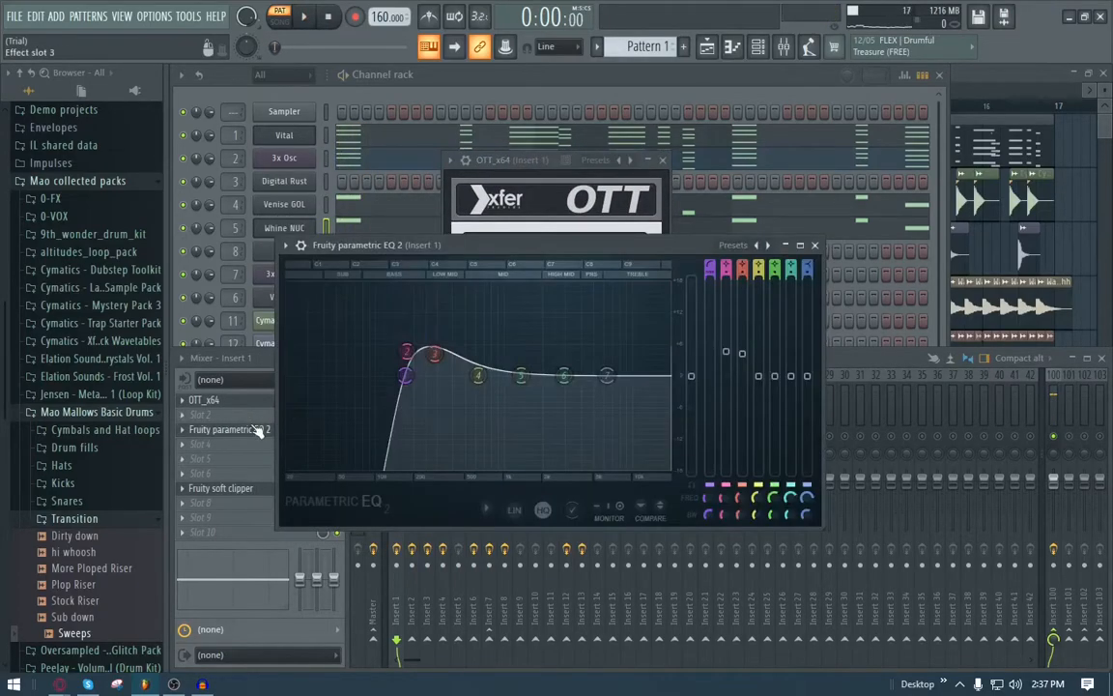
key(space)
click(257, 431)
key(space)
key(space)
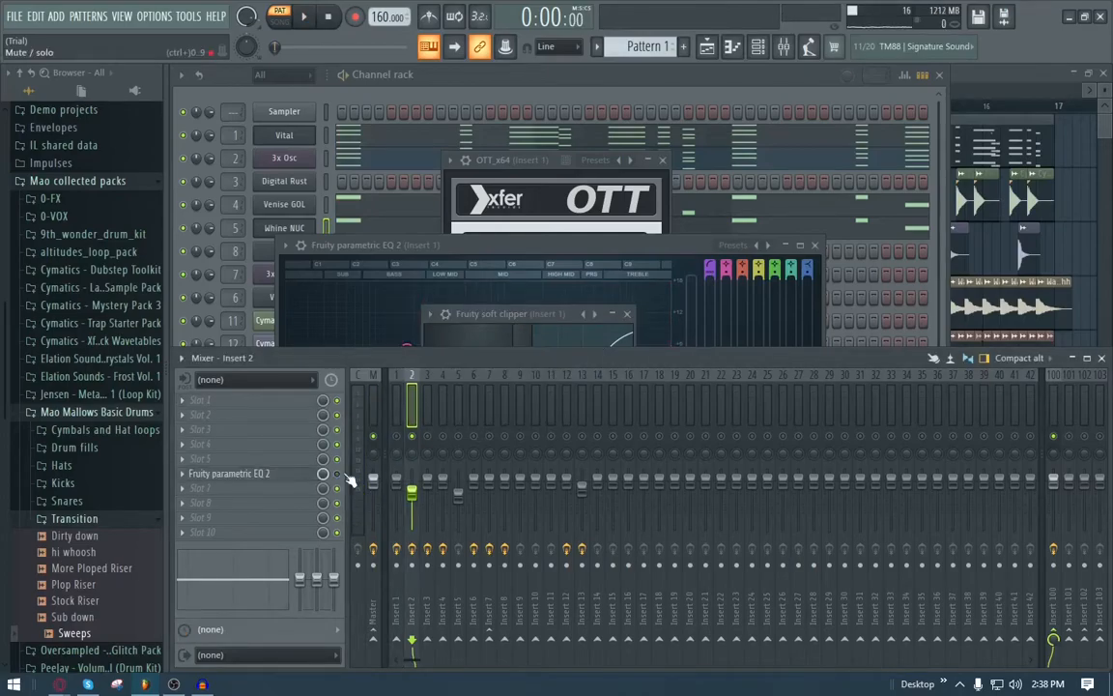
Play Pattern 1, toggle Fruity Delay 3 on Insert 4 to compare the sound, and select Insert 5.
key(space)
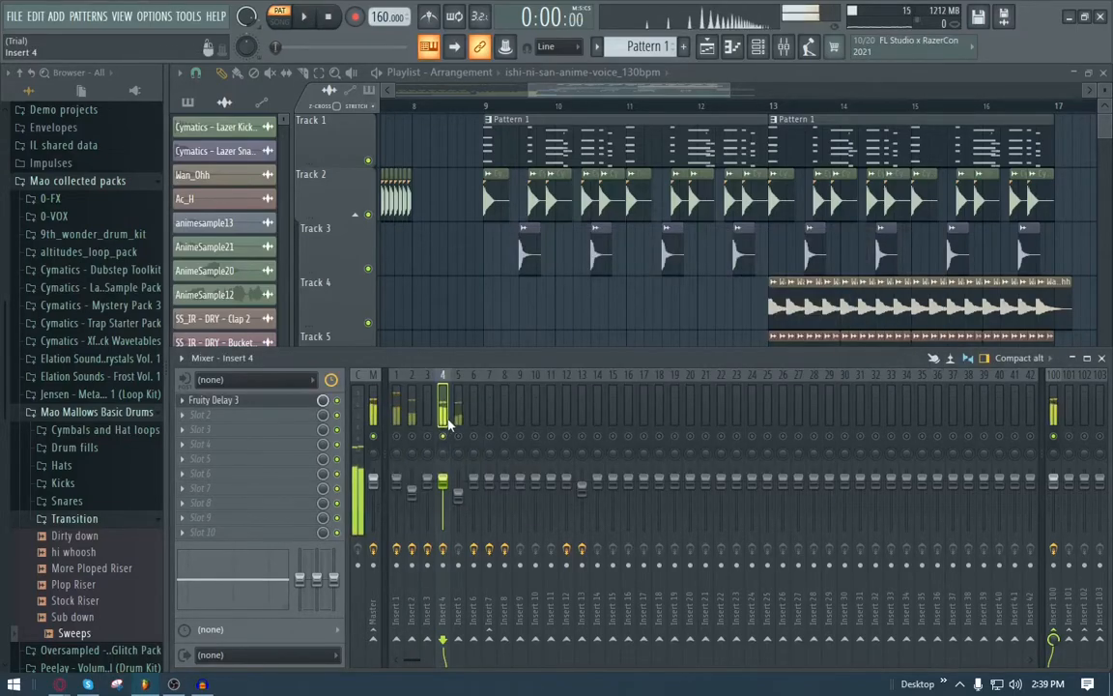
click(337, 400)
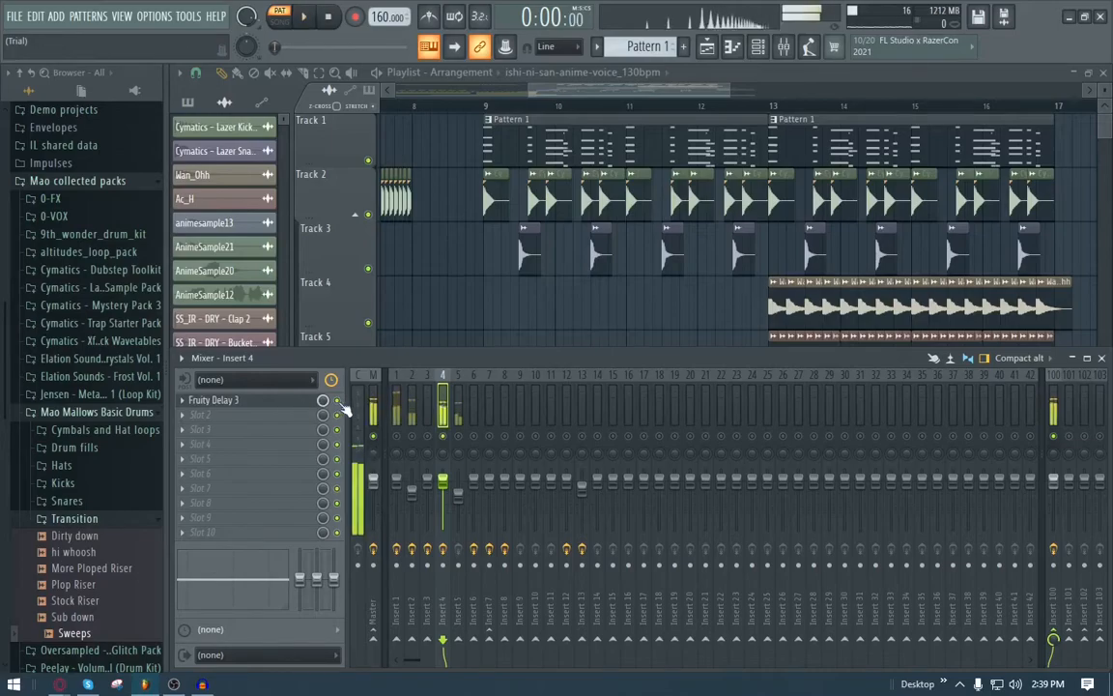
click(462, 388)
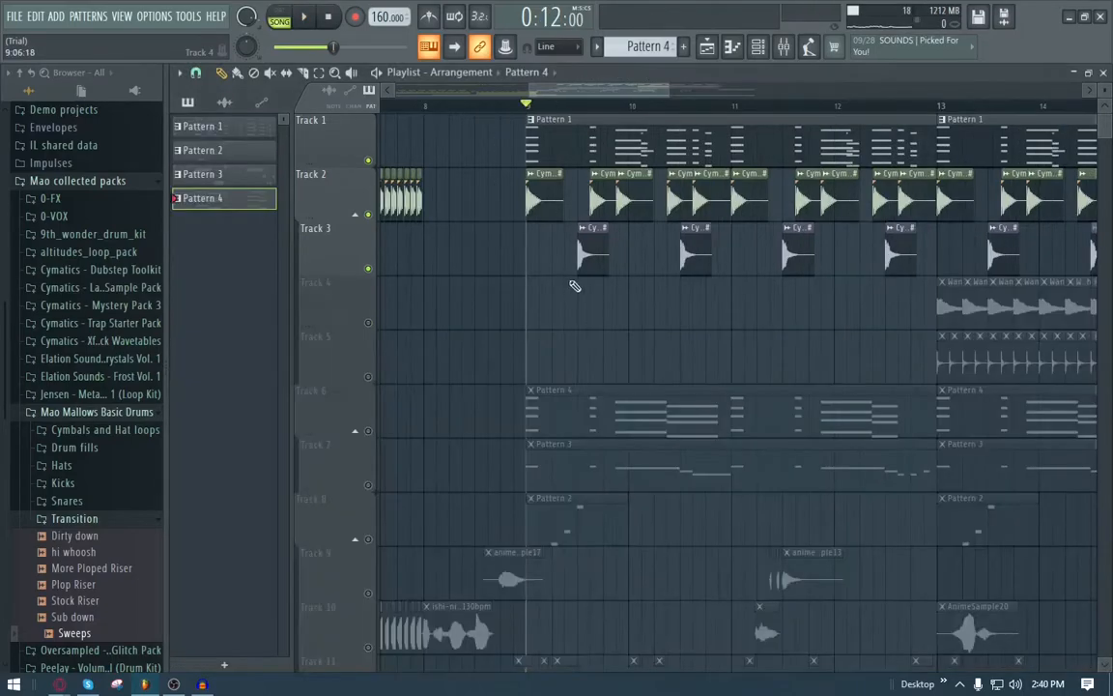
Play the arrangement from bar 9 with Tracks 1 to 3 active, and audition Pattern 4 by itself.
key(space)
key(space)
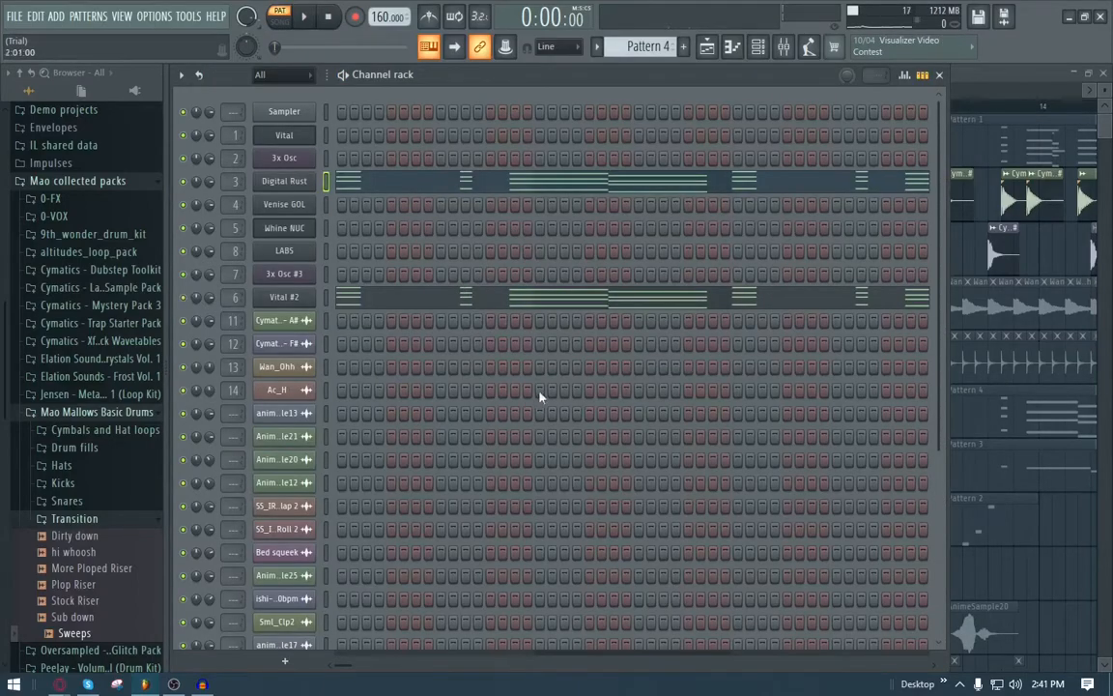
key(space)
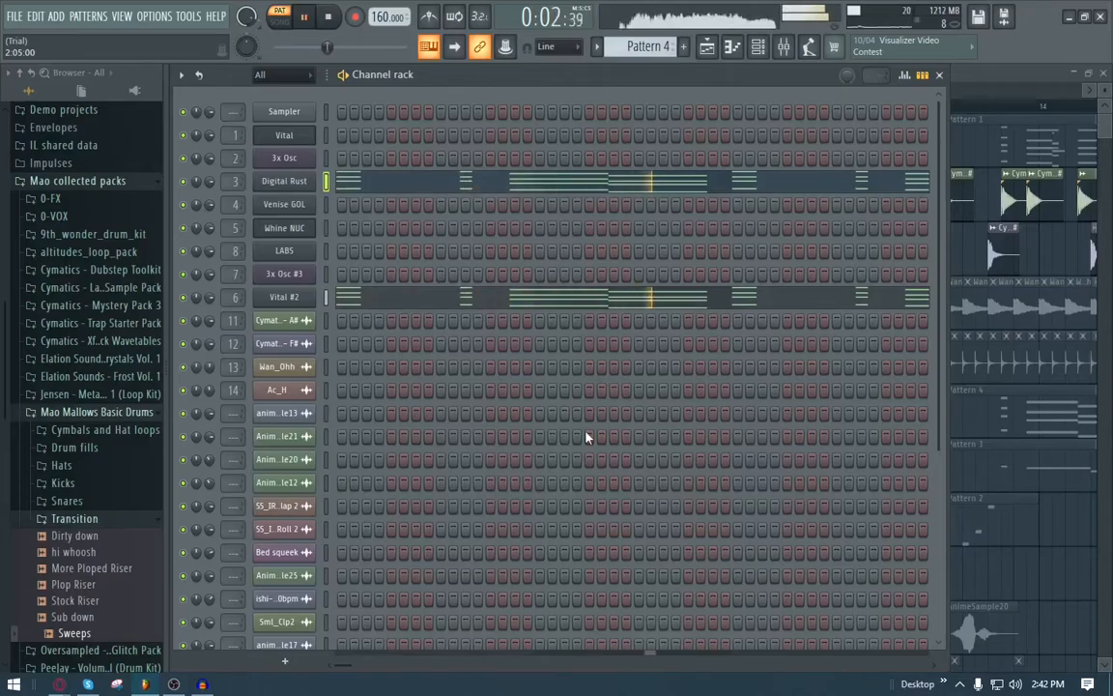
key(space)
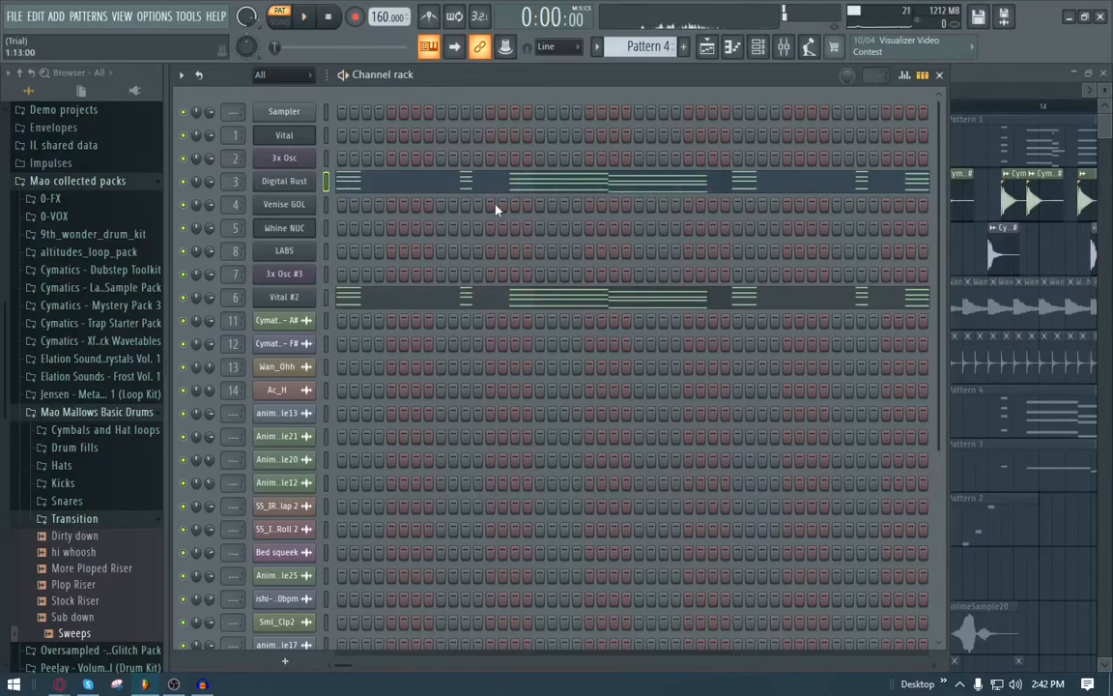
Audition Insert 3 in the mixer, comparing Fruity Blood Overdrive, Erosion-TT-v0.3 and Fruity parametric EQ 2 switched off and on.
key(F9)
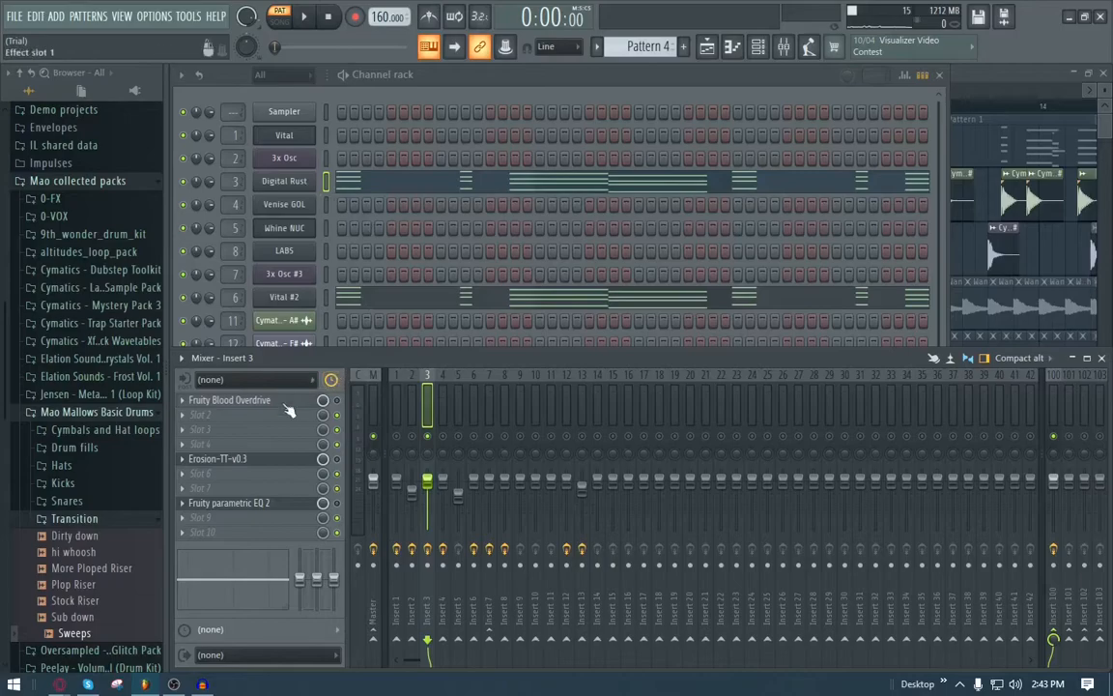
key(space)
key(space)
key(space)
key(space)
key(space)
key(space)
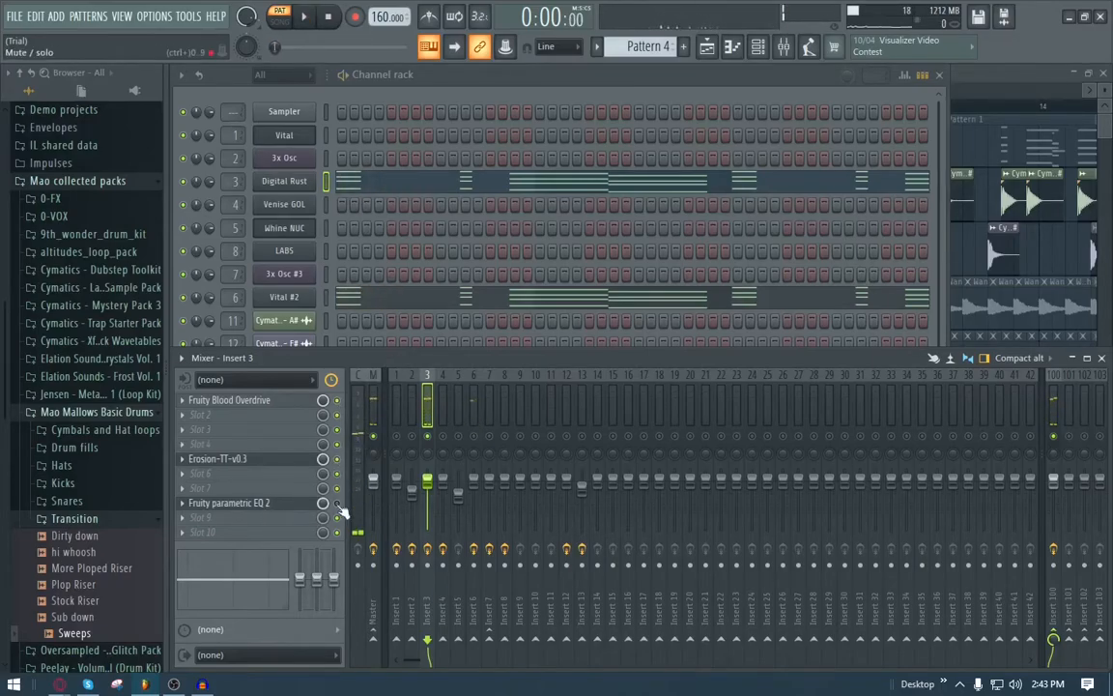
key(space)
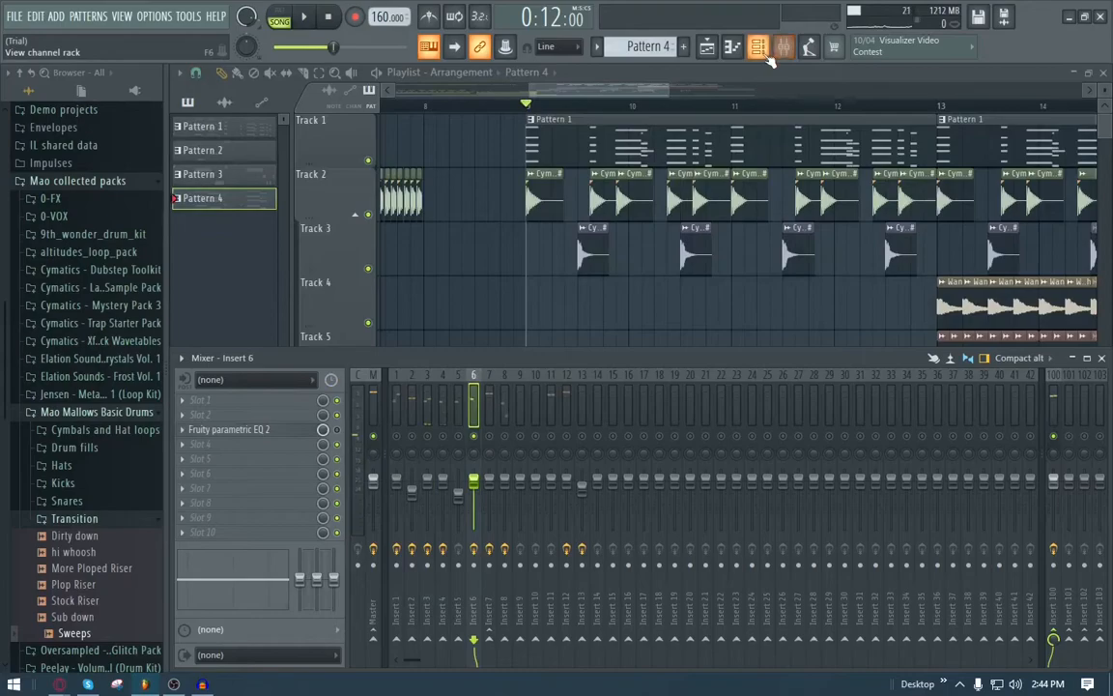
Play Pattern 4 in pattern mode and inspect Fruity parametric EQ 2 on mixer Insert 6.
click(762, 51)
click(280, 22)
key(space)
key(space)
key(F9)
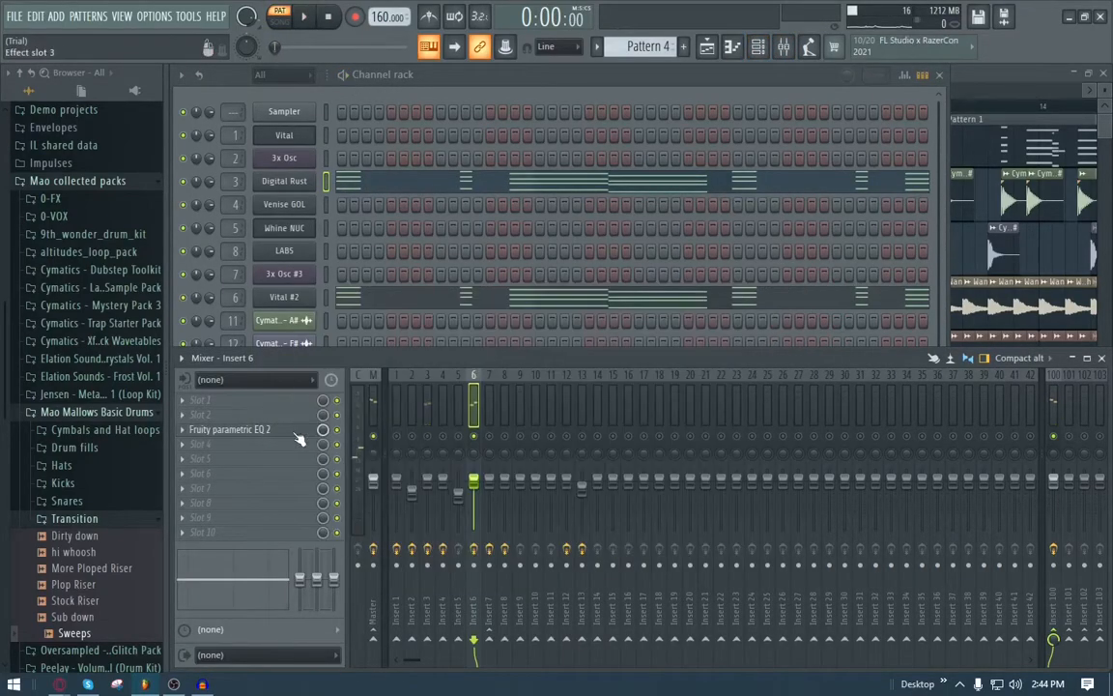
click(251, 430)
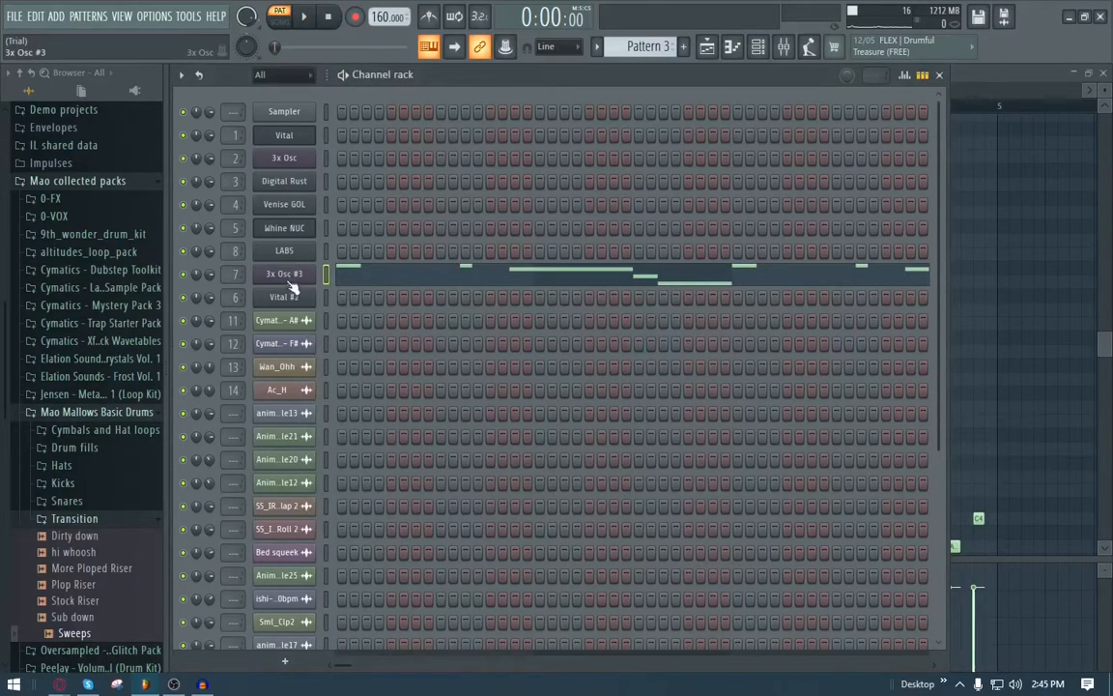
Open the 3x Osc #3 instrument in Pattern 3 and examine the sawtooth shape of oscillator 1.
click(289, 279)
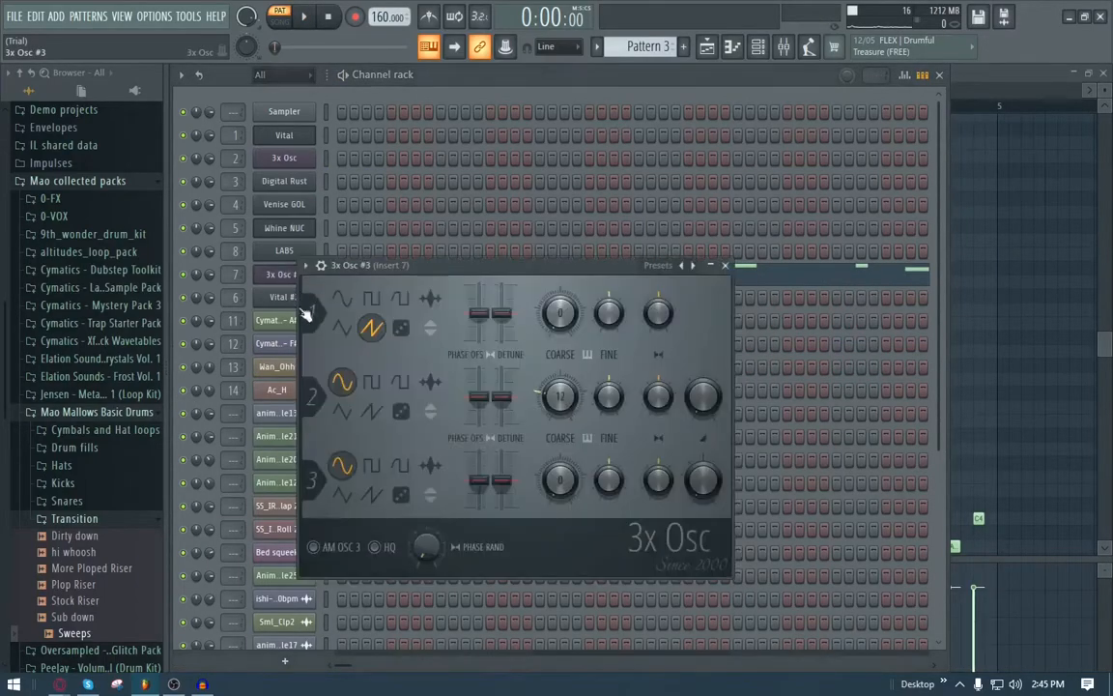
click(373, 329)
Audition Pattern 3 through mixer Insert 7 and inspect its Fruity parametric EQ 2 and Fruity Limiter.
click(784, 46)
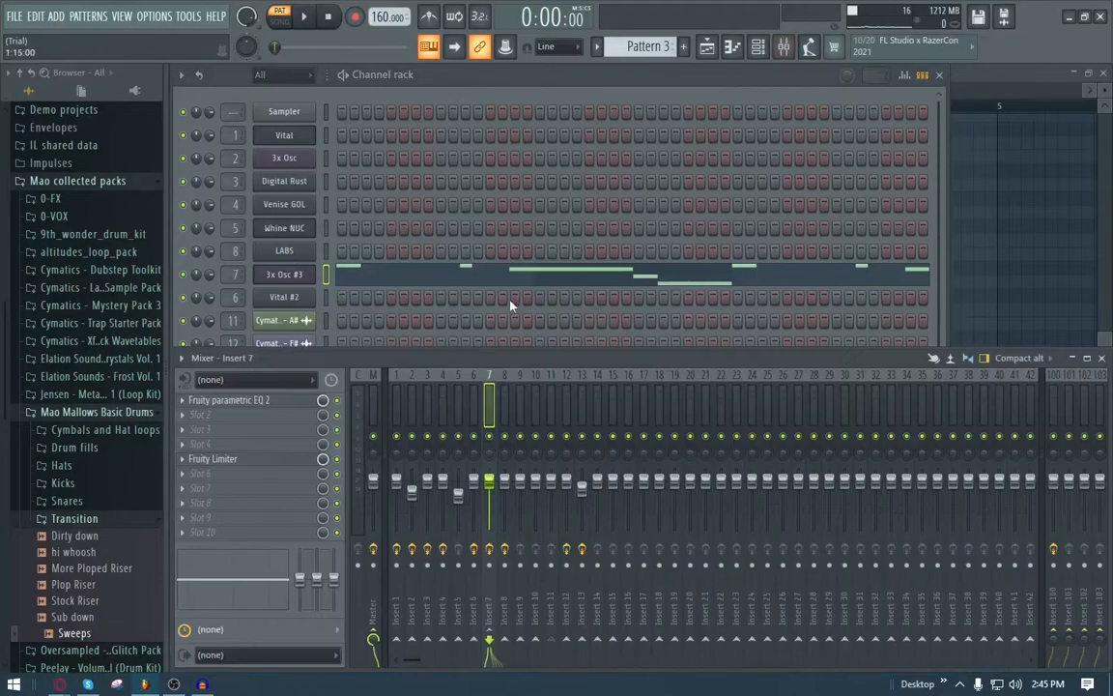
key(space)
key(space)
click(232, 400)
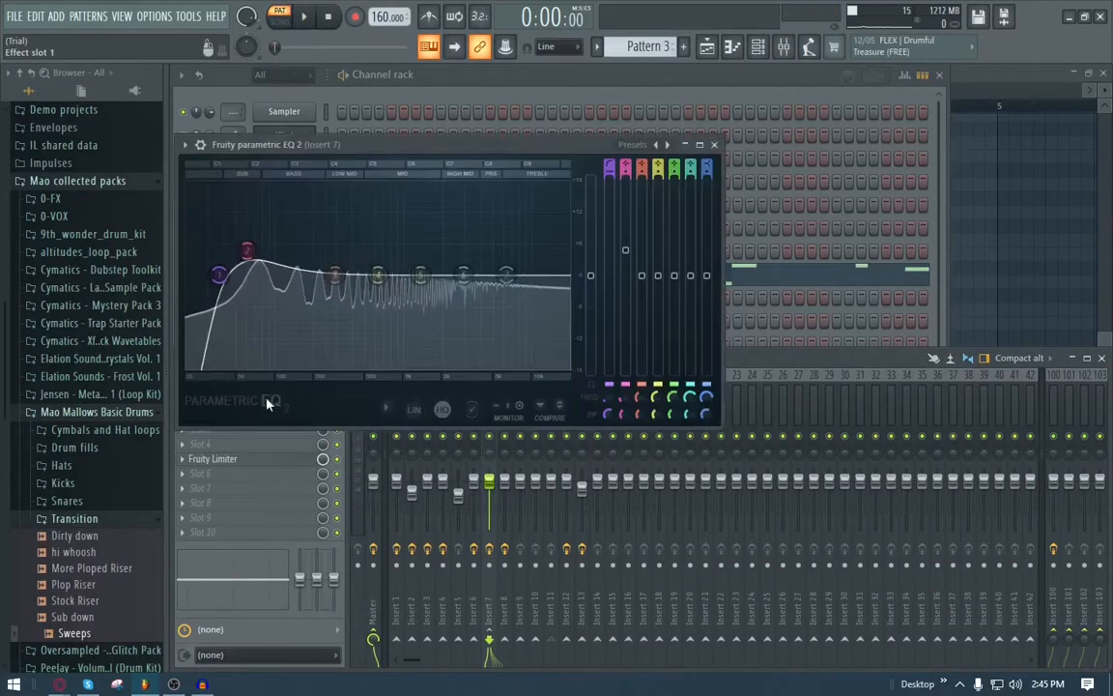
click(799, 364)
click(232, 459)
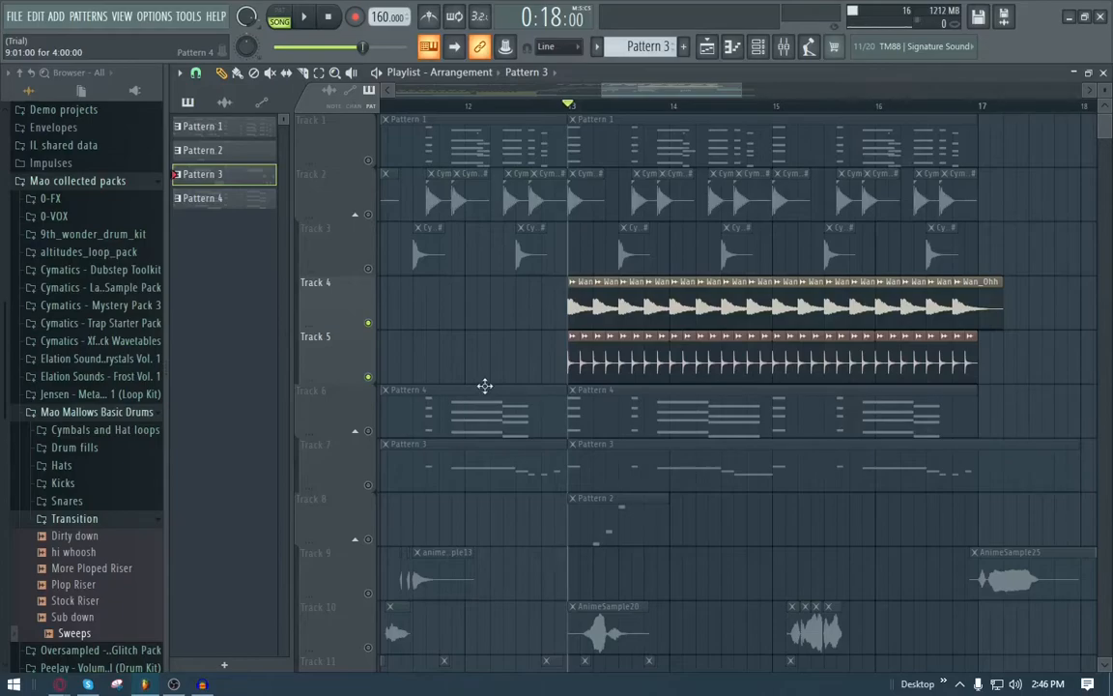
Play the soloed percussion clips on Tracks 4 and 5 from bar 13.
key(space)
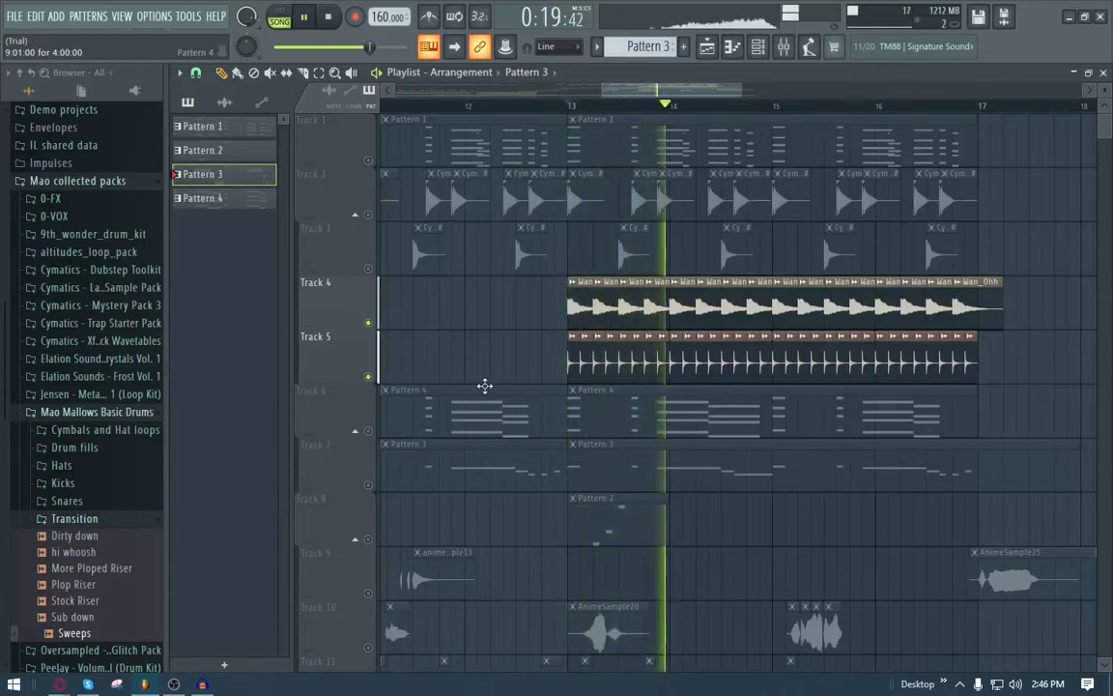
key(space)
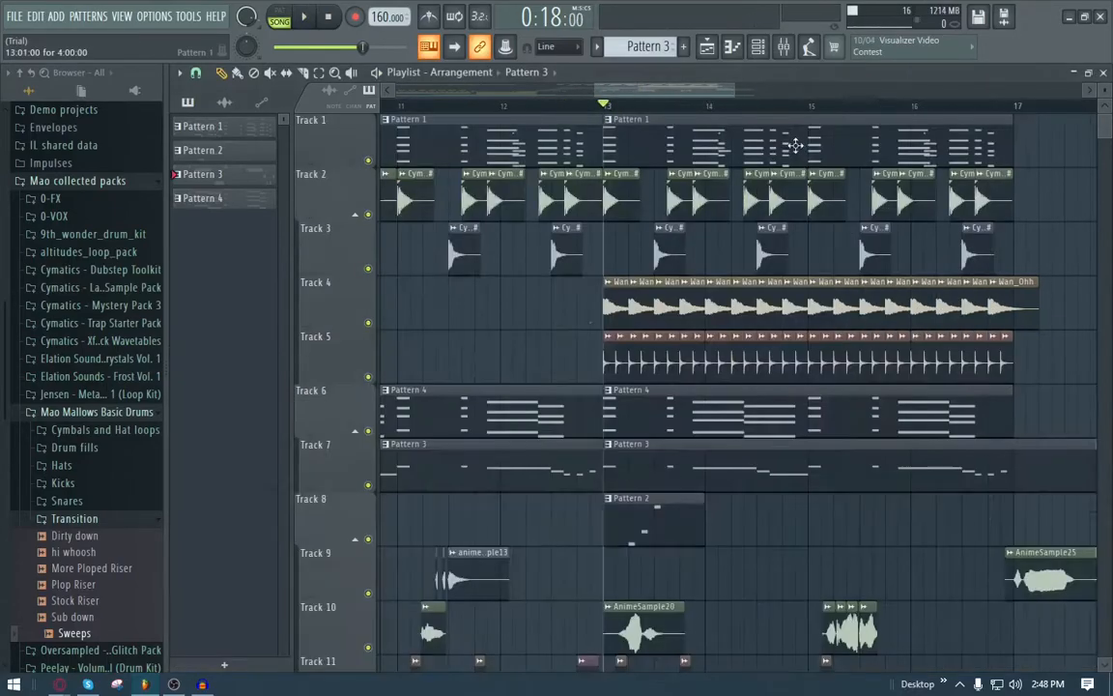
Solo Track 8 in the Playlist and play its Pattern 2 clip at bar 13.
scroll(661, 538, up, 3)
right_click(368, 540)
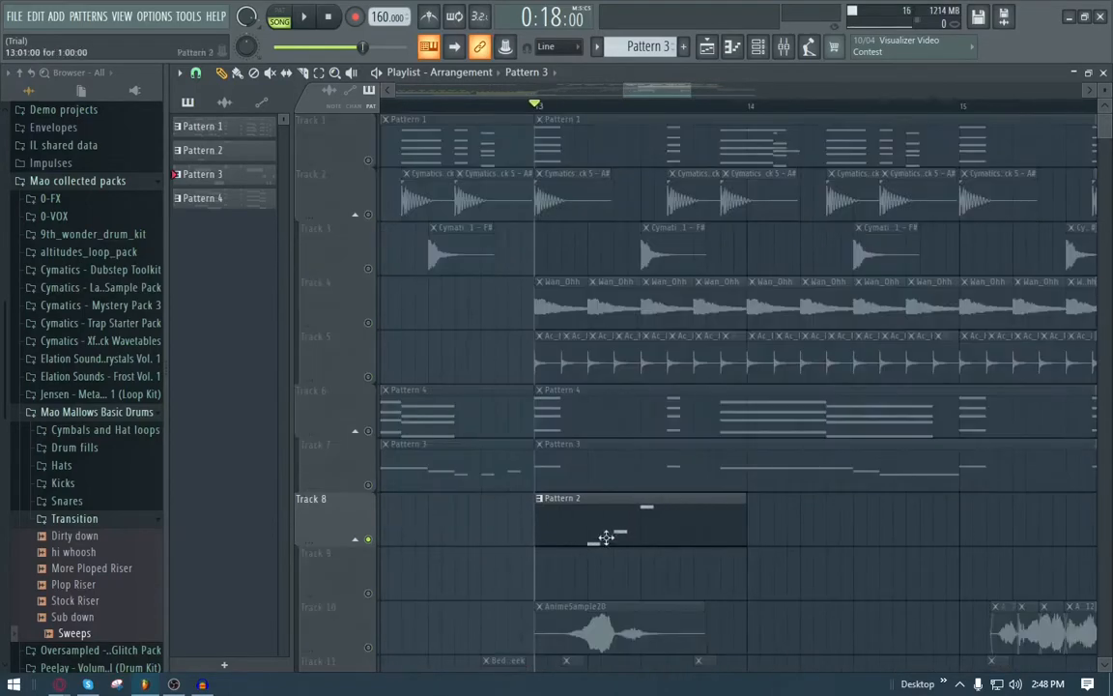
key(space)
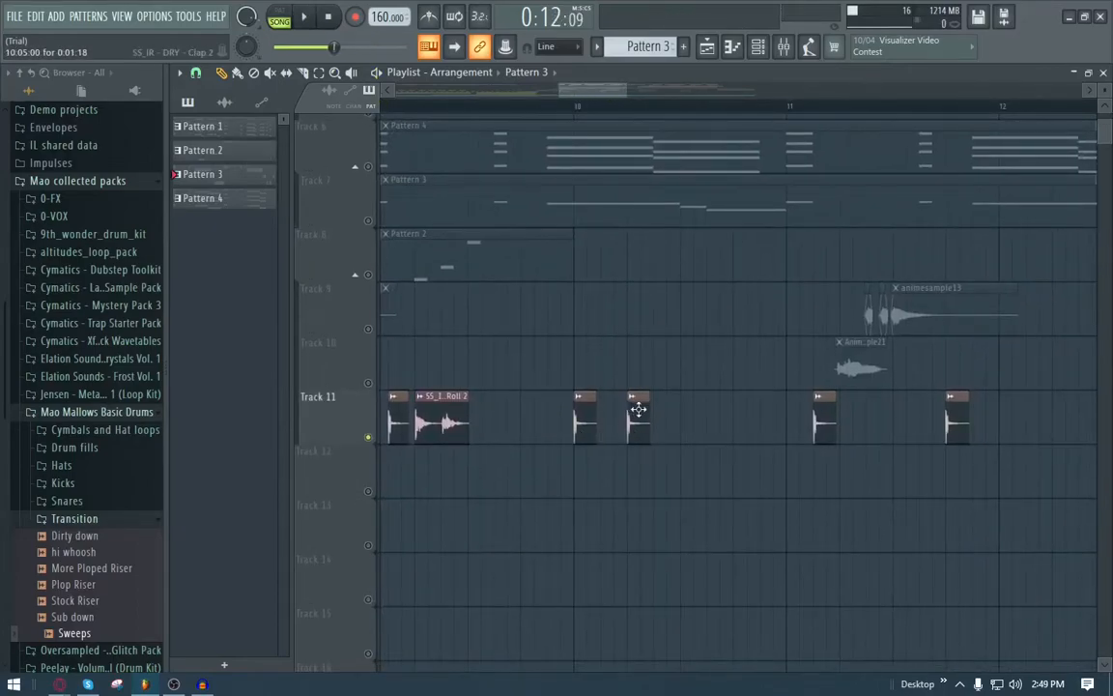
Play the soloed sample clips on Track 11 and follow them through the arrangement.
key(space)
scroll(710, 487, down, 3)
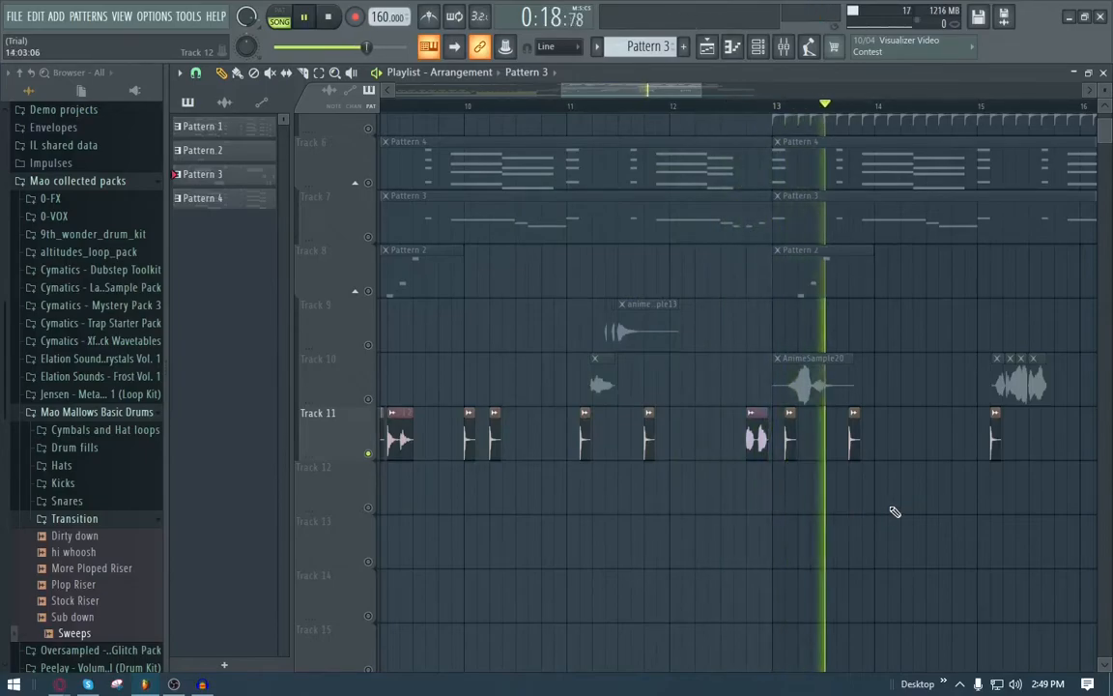
scroll(892, 509, down, 2)
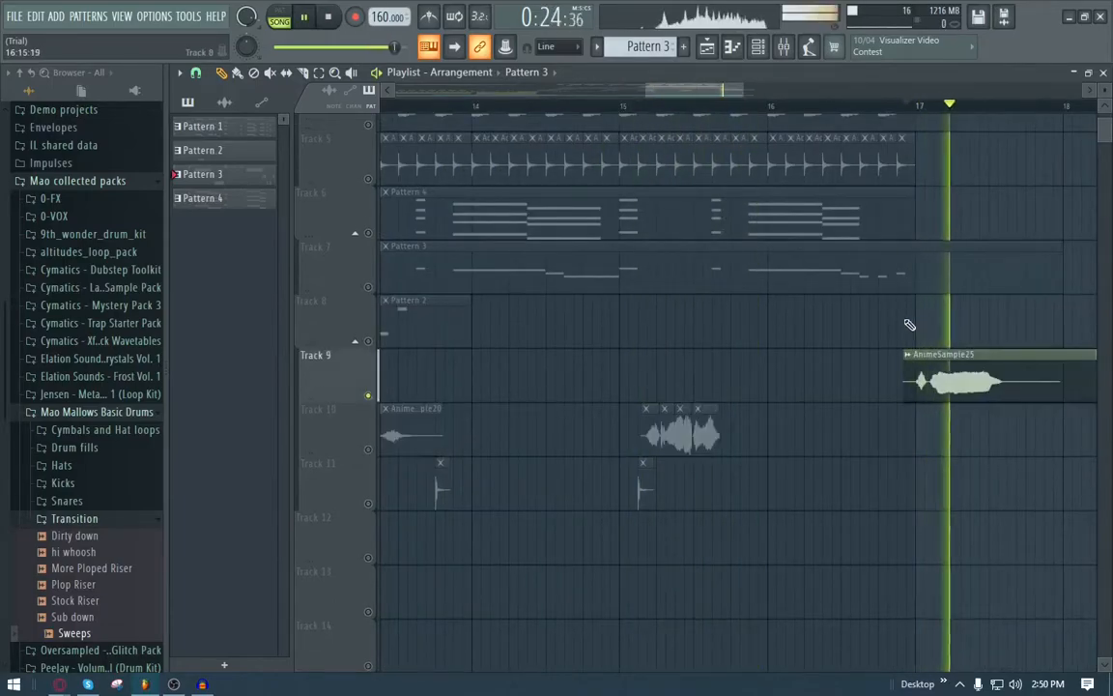
Review the AnimeSample25 clip on Track 9 and locate the ishi-ni-san-anime-voice_130bpm clip on Track 10 near bar 7.
key(space)
scroll(710, 391, down, 3)
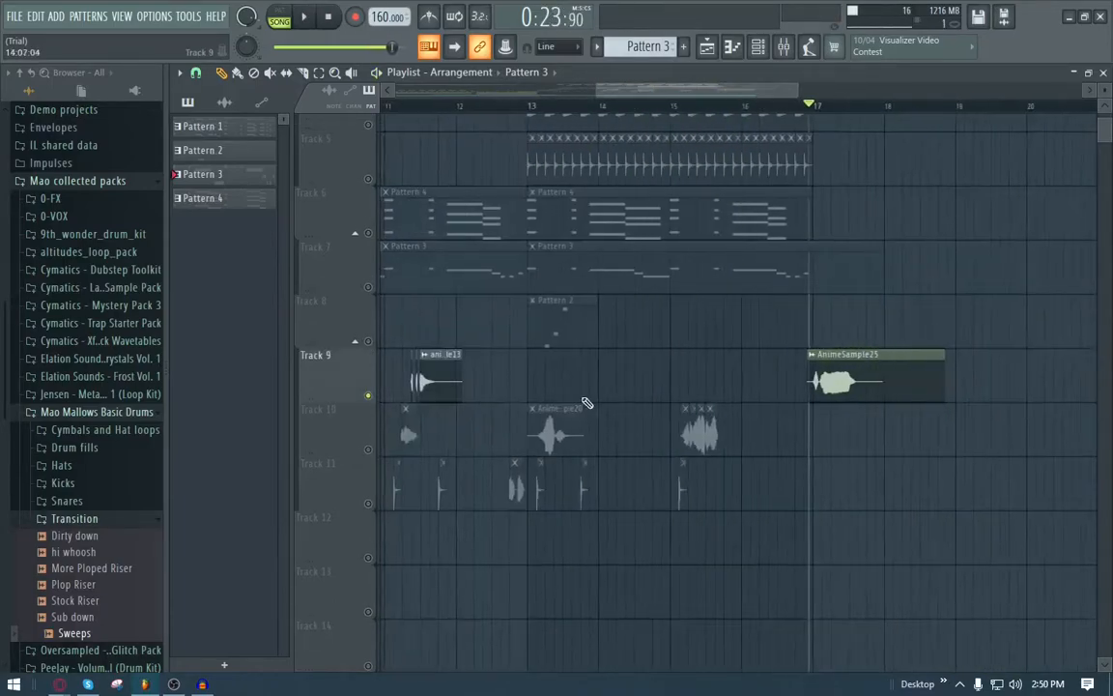
drag(443, 430, 845, 360)
drag(628, 363, 772, 402)
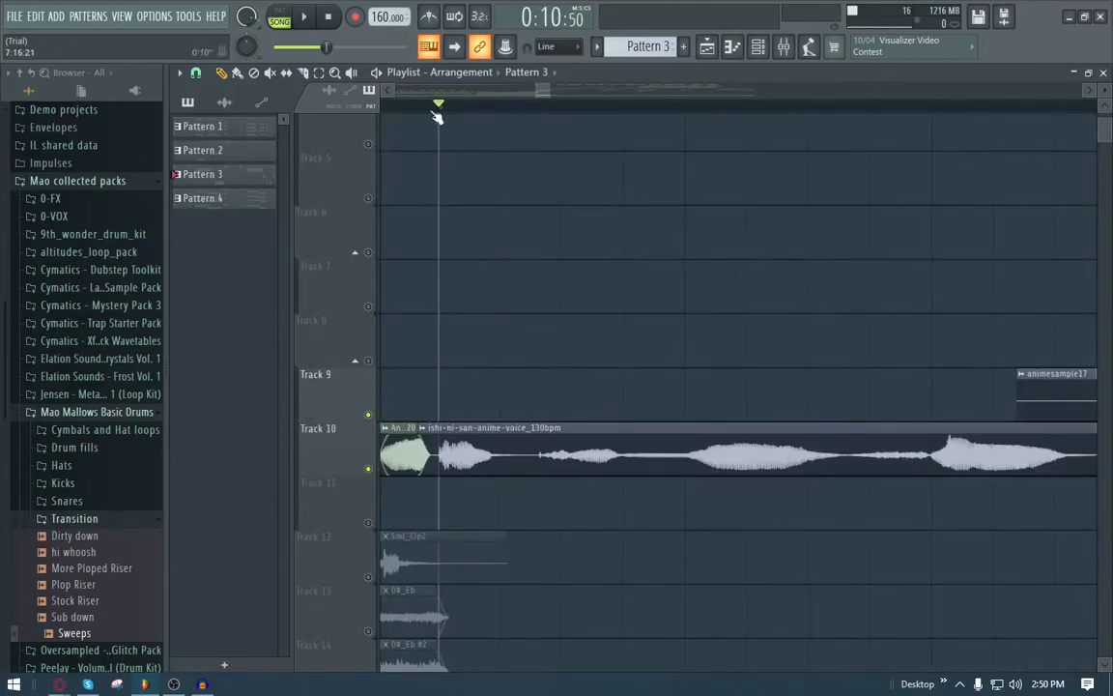
Play the ishi-ni-san-anime-voice_130bpm clip on Track 10, and audition the soloed drum clips on Track 2 from bar 1.
scroll(666, 492, down, 2)
key(space)
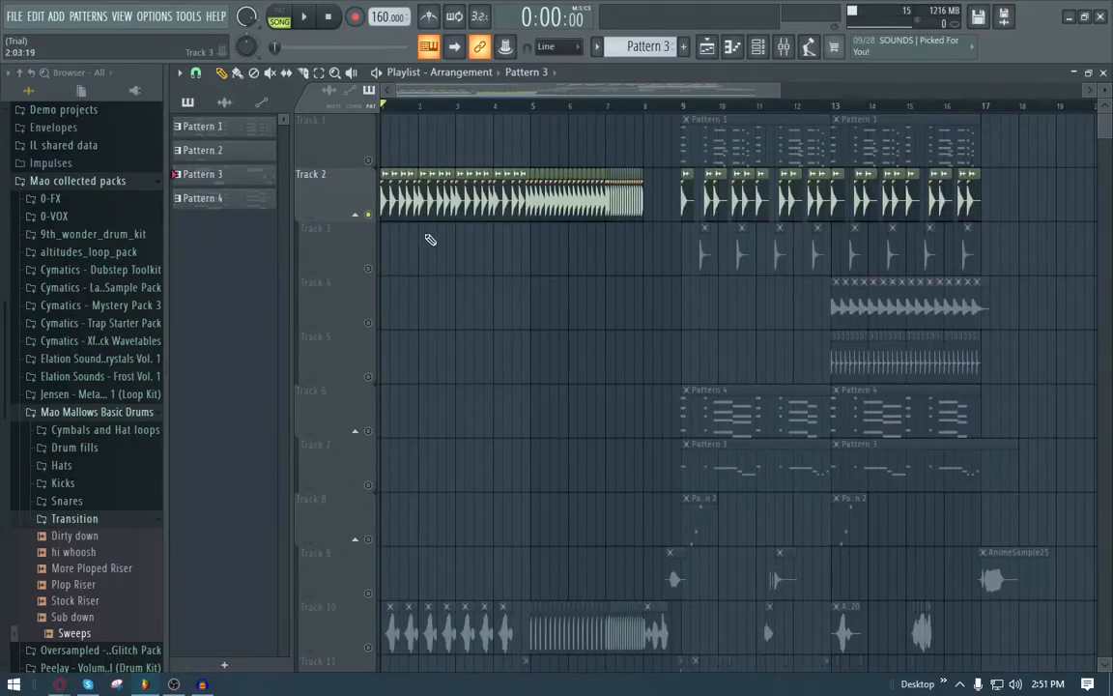
key(space)
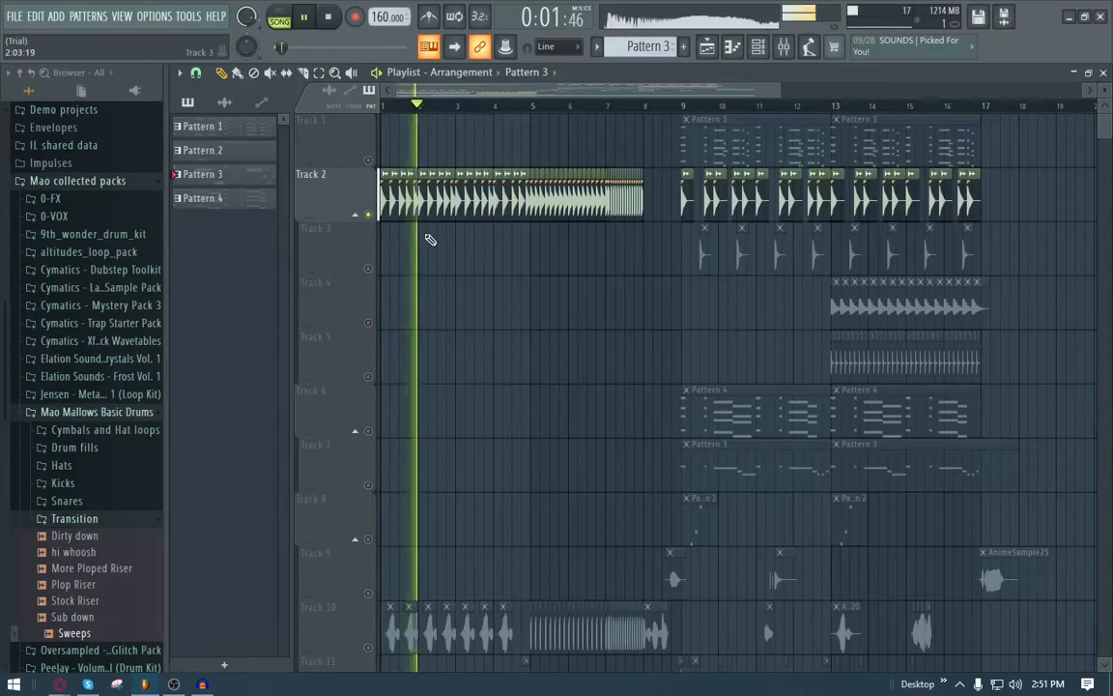
key(space)
Play the soloed percussion clips on Track 12 from bar 1.
drag(455, 466, 525, 447)
scroll(523, 474, down, 4)
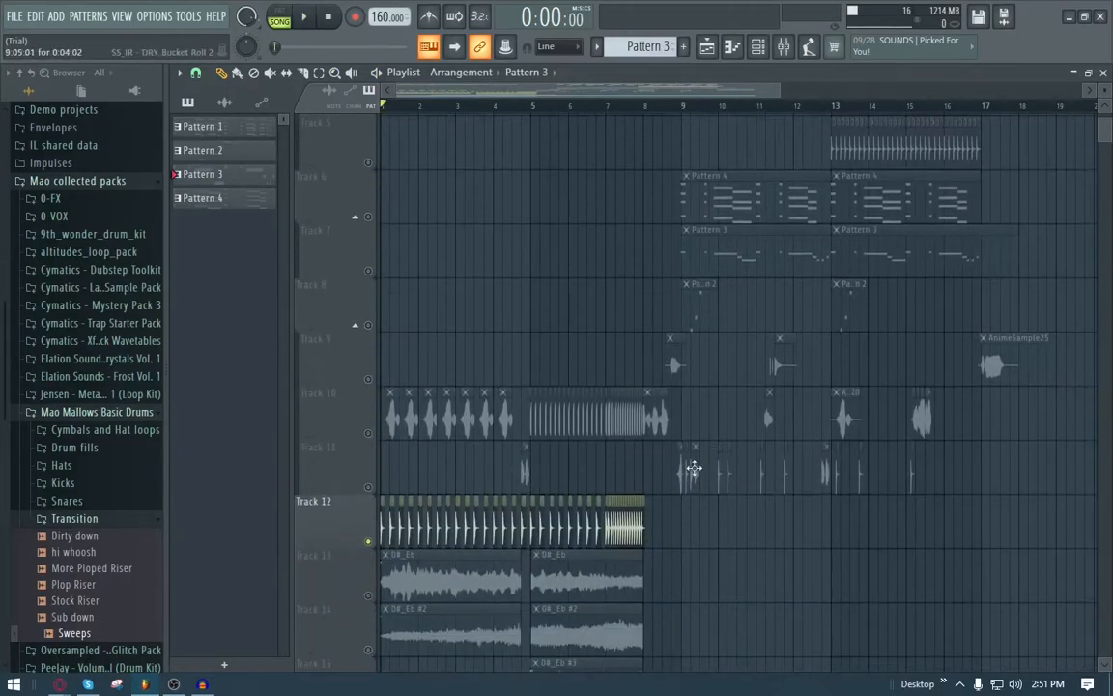
key(space)
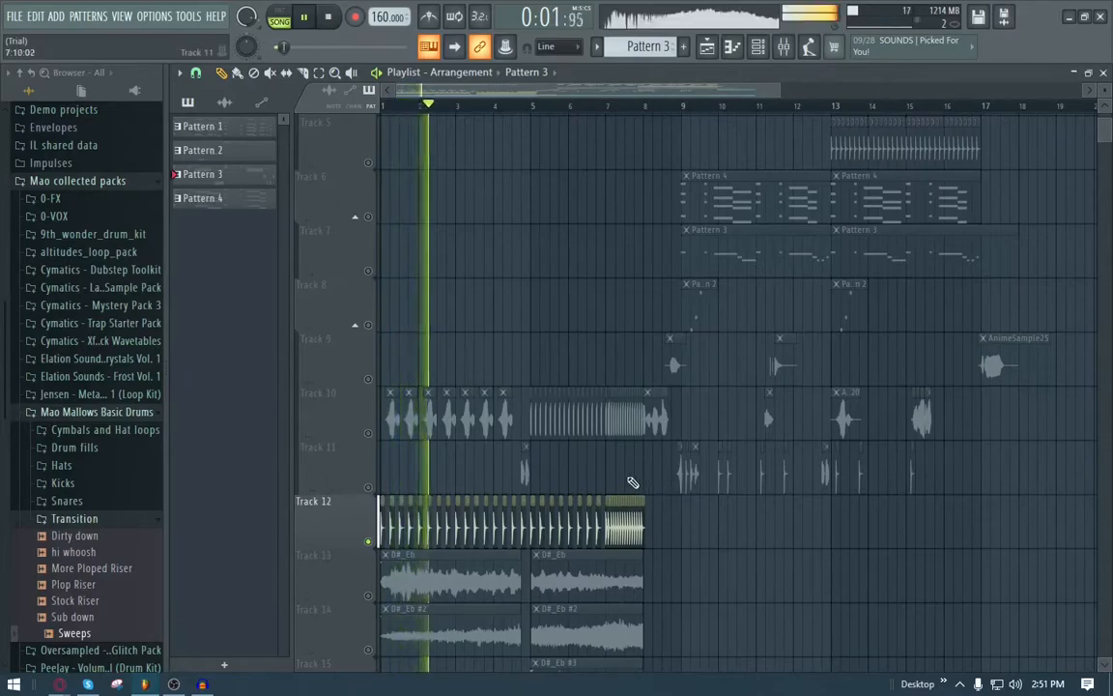
key(space)
Play the soloed D#_Eb and D#_Eb #2 clips on Tracks 13 and 14, and switch the solo state of Track 15.
scroll(544, 504, down, 2)
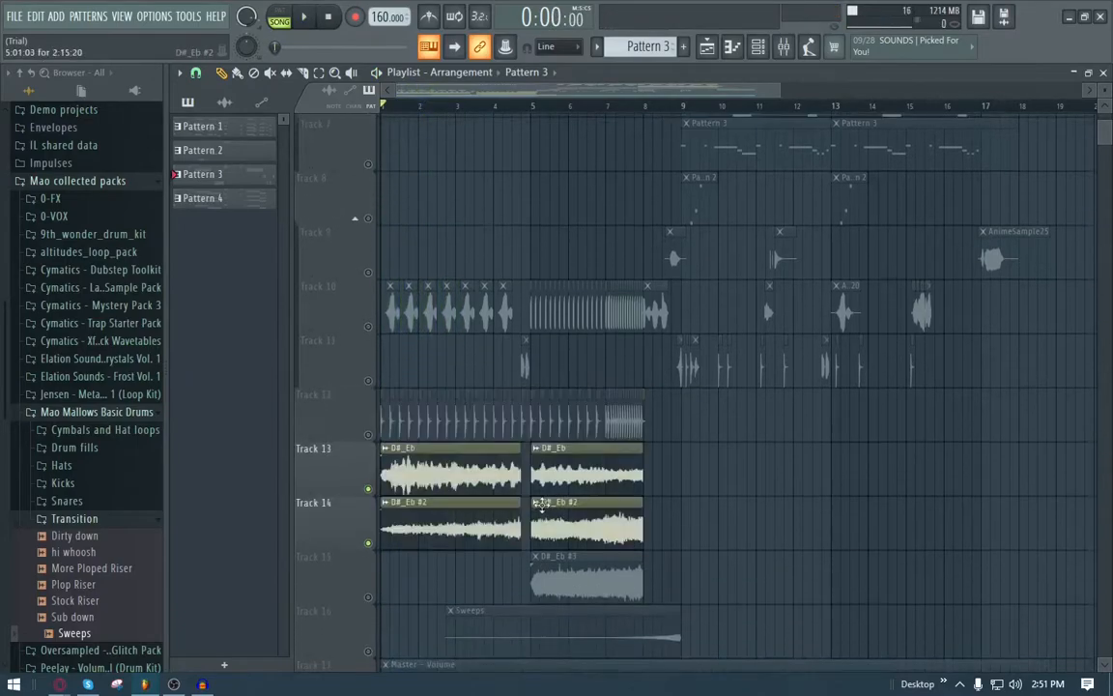
key(space)
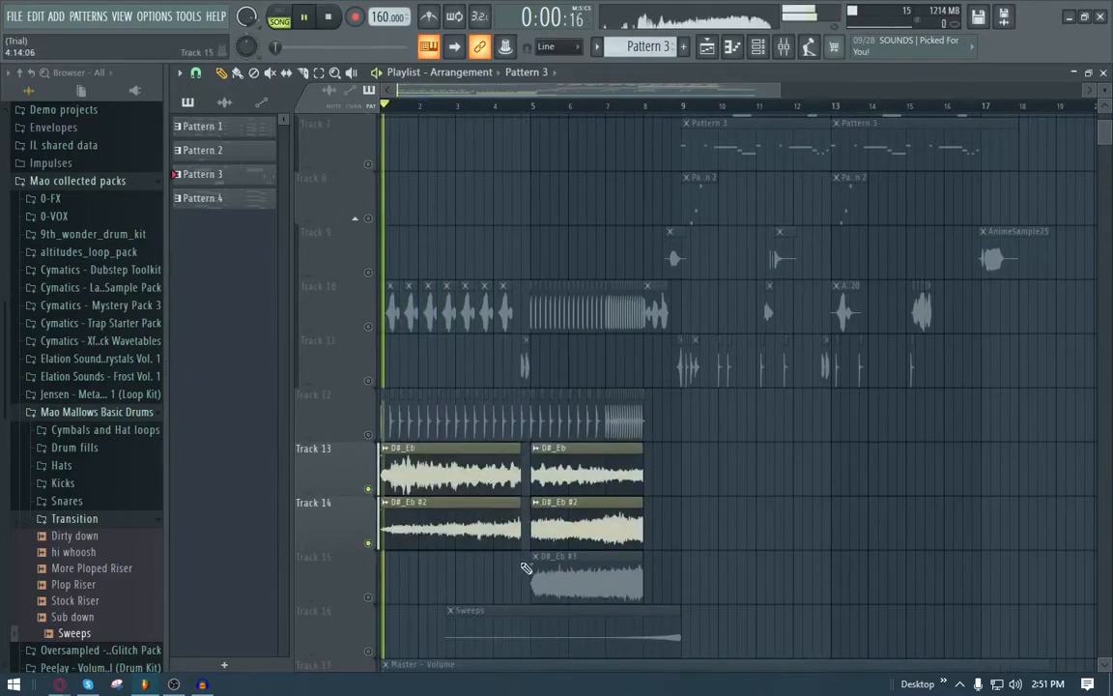
key(space)
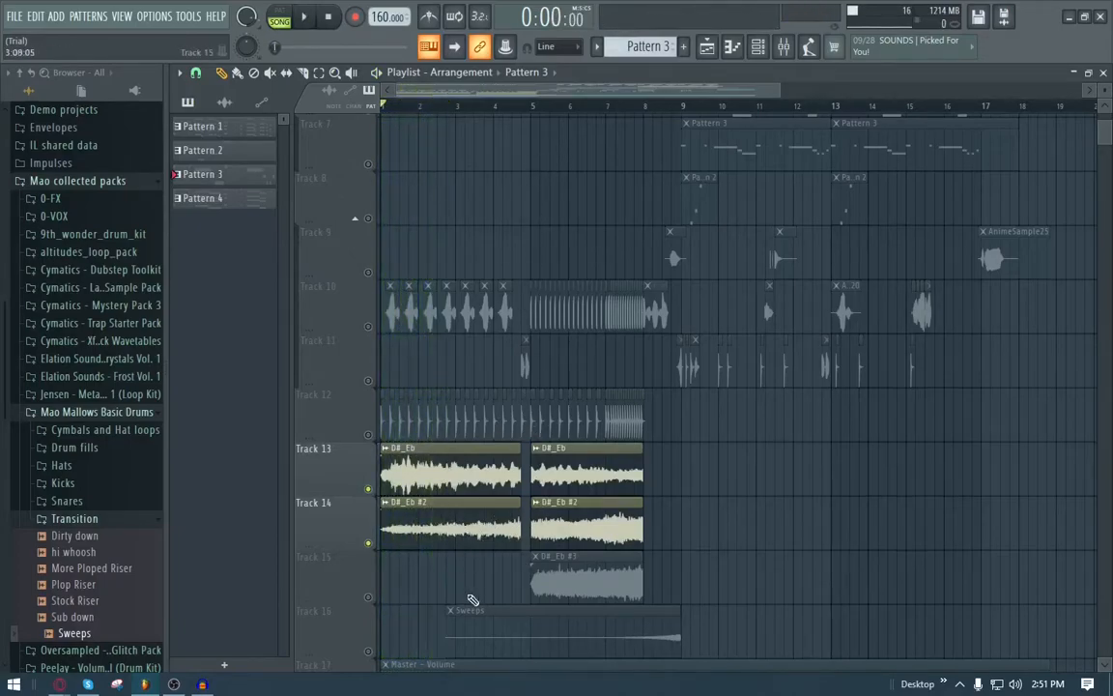
click(369, 597)
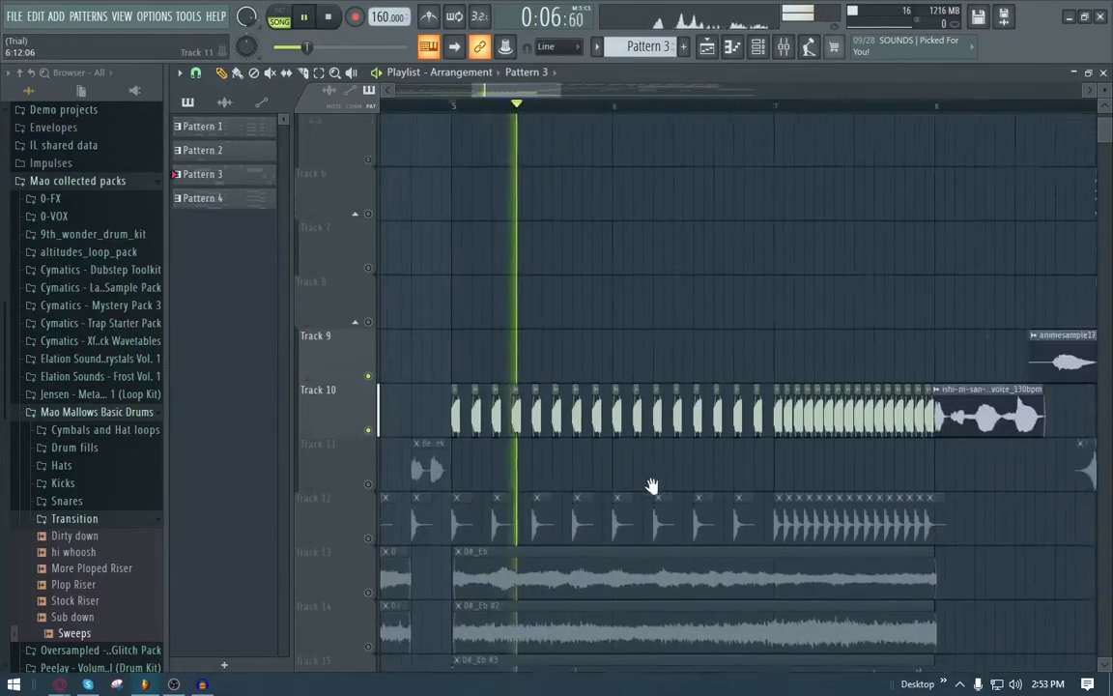
Review the arrangement from the Track 10 voice chops down to the automation on Tracks 17 and 18, and audition the Sweeps clip on Track 16.
drag(652, 487, 566, 494)
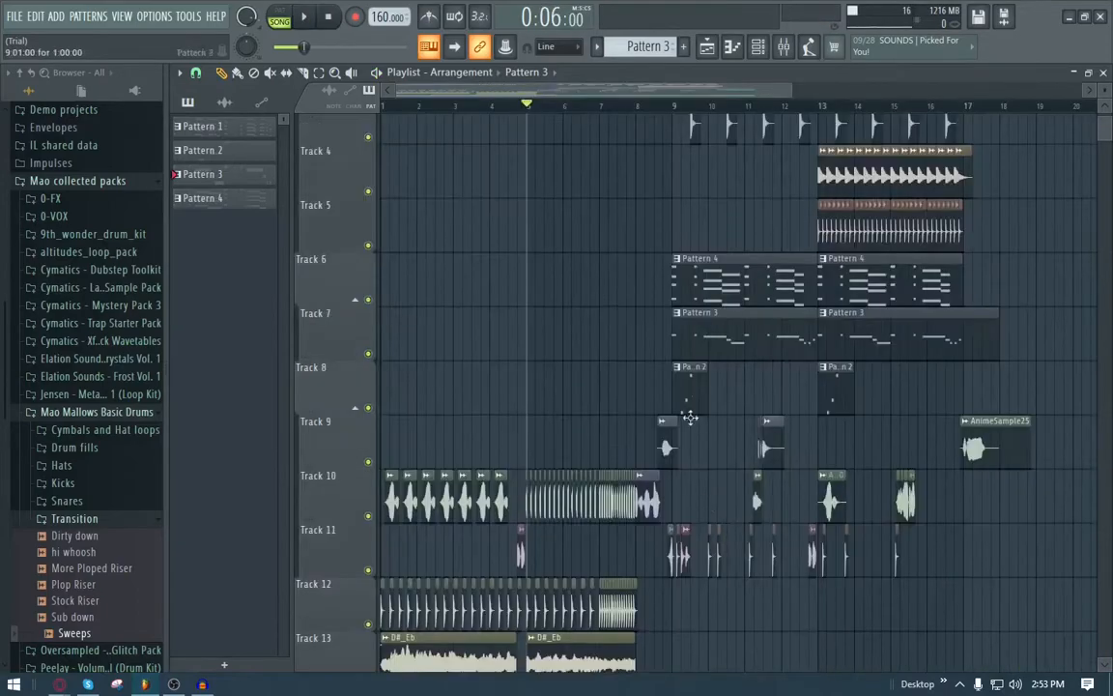
scroll(696, 408, down, 8)
scroll(508, 326, down, 2)
ctrl+scroll(552, 430, up, 4)
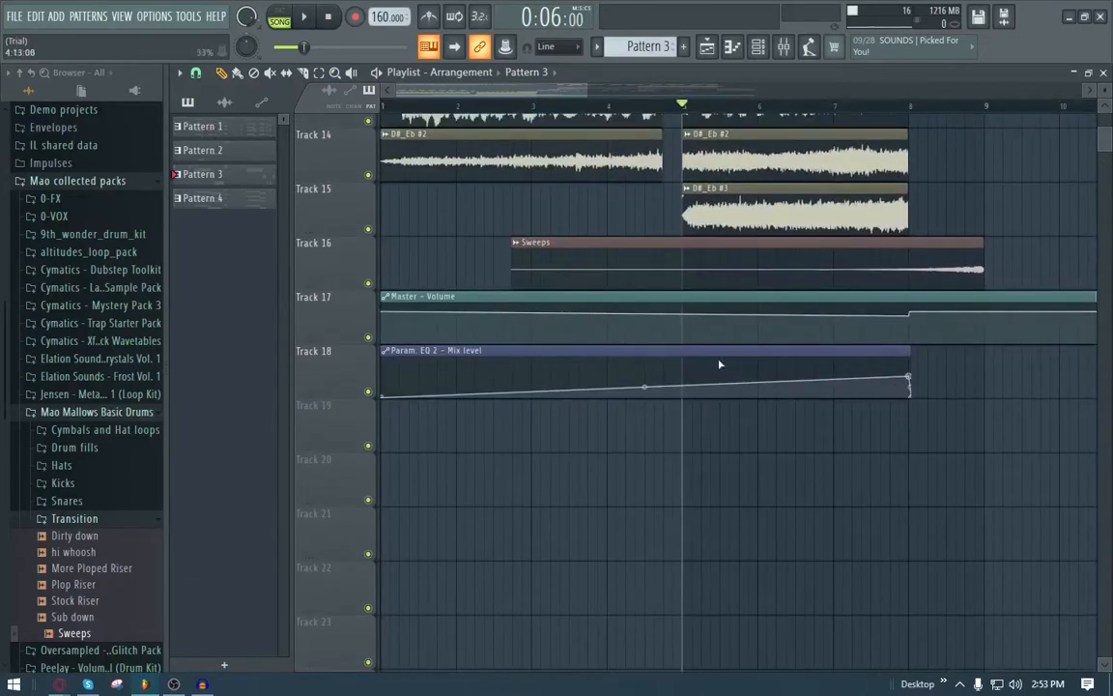
drag(1006, 366, 1000, 415)
drag(1013, 288, 878, 529)
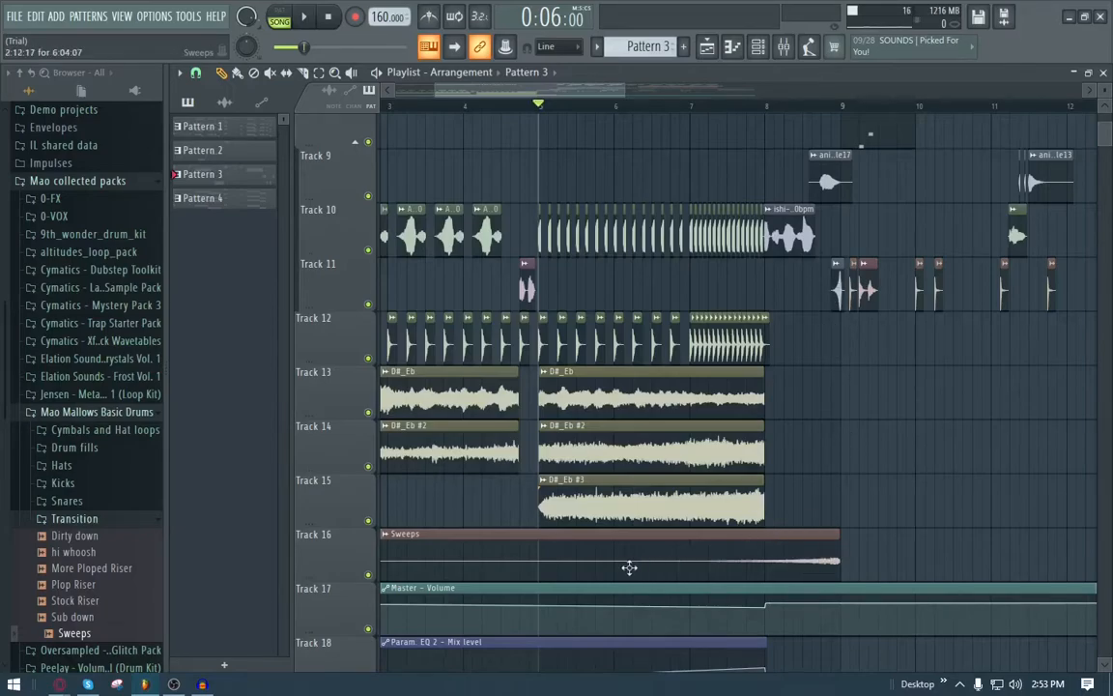
alt+right_click(671, 559)
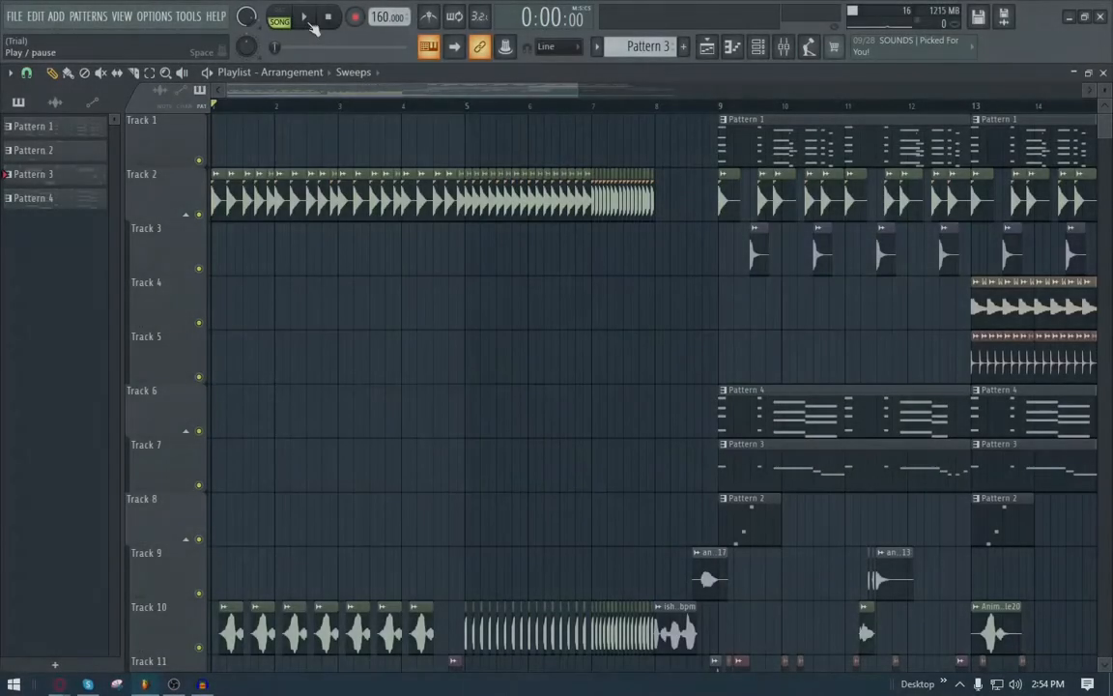
Play the full arrangement from bar 1 with all tracks enabled, following it through to the AnimeSample25 clip at bar 17.
click(307, 19)
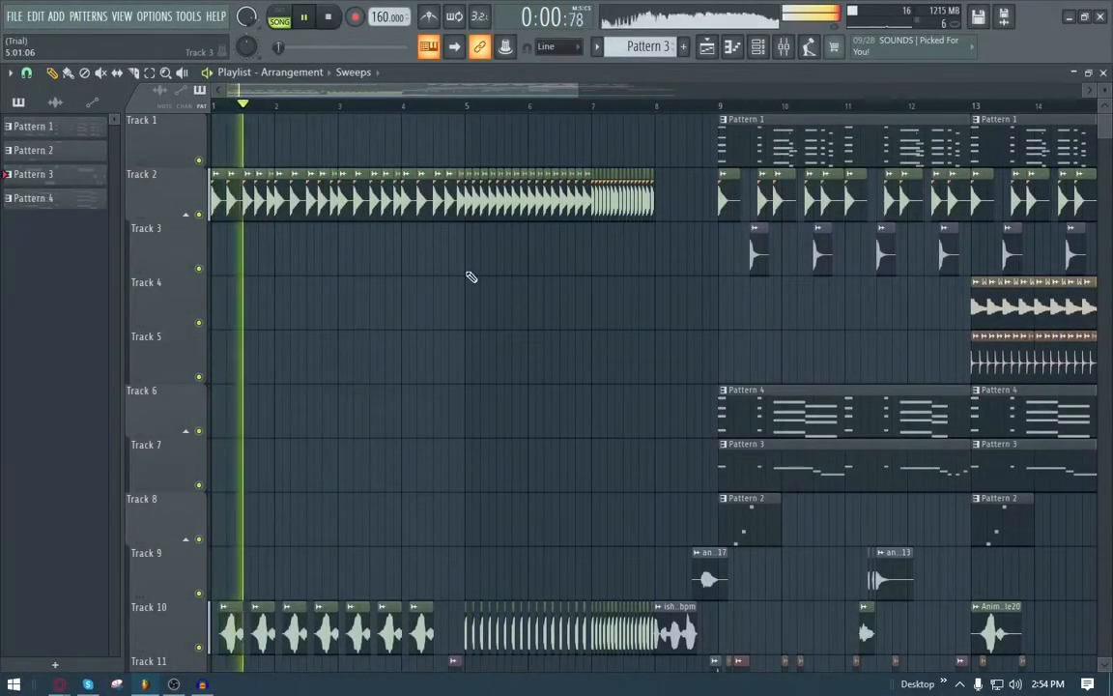
scroll(530, 131, down, 5)
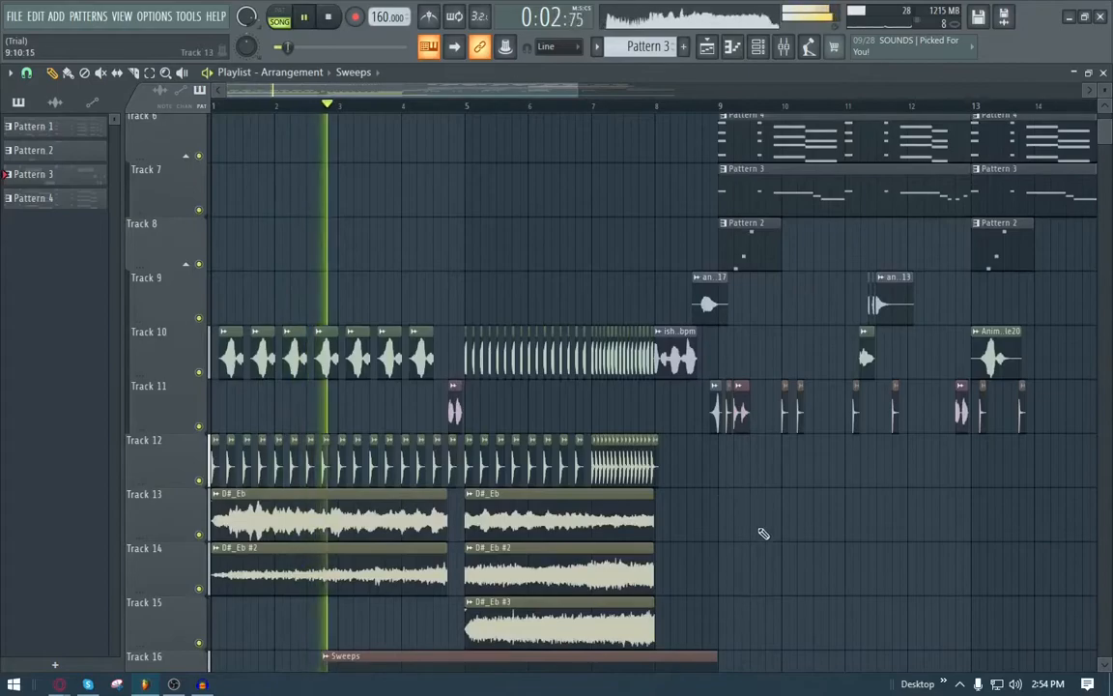
scroll(745, 443, down, 6)
scroll(735, 290, up, 5)
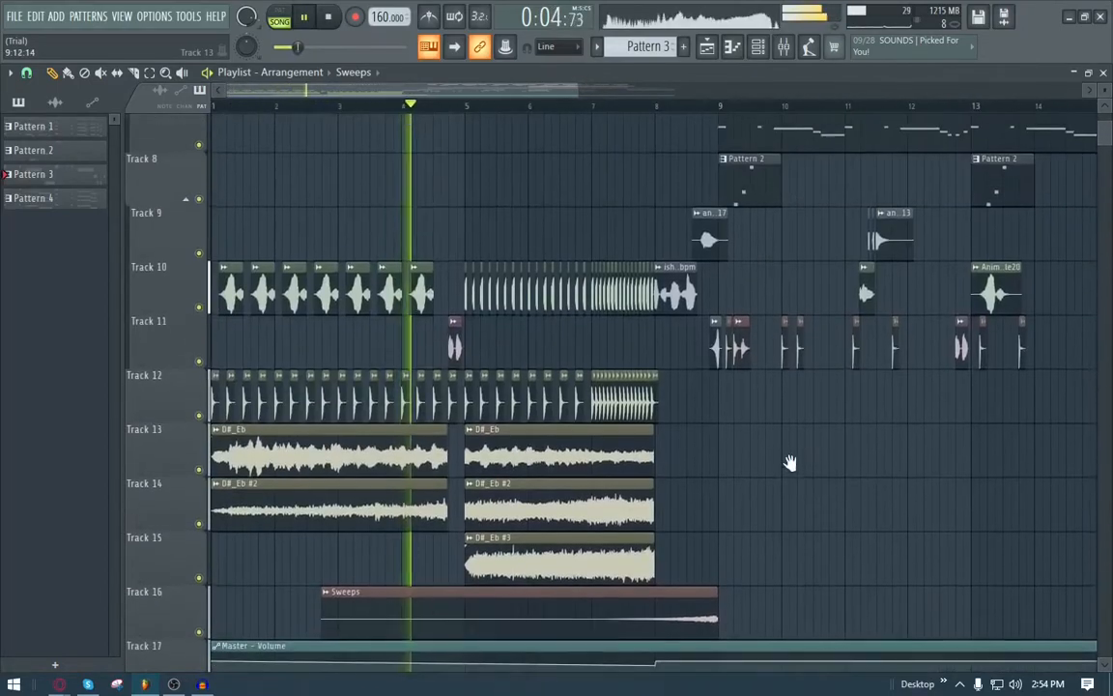
drag(845, 413, 678, 443)
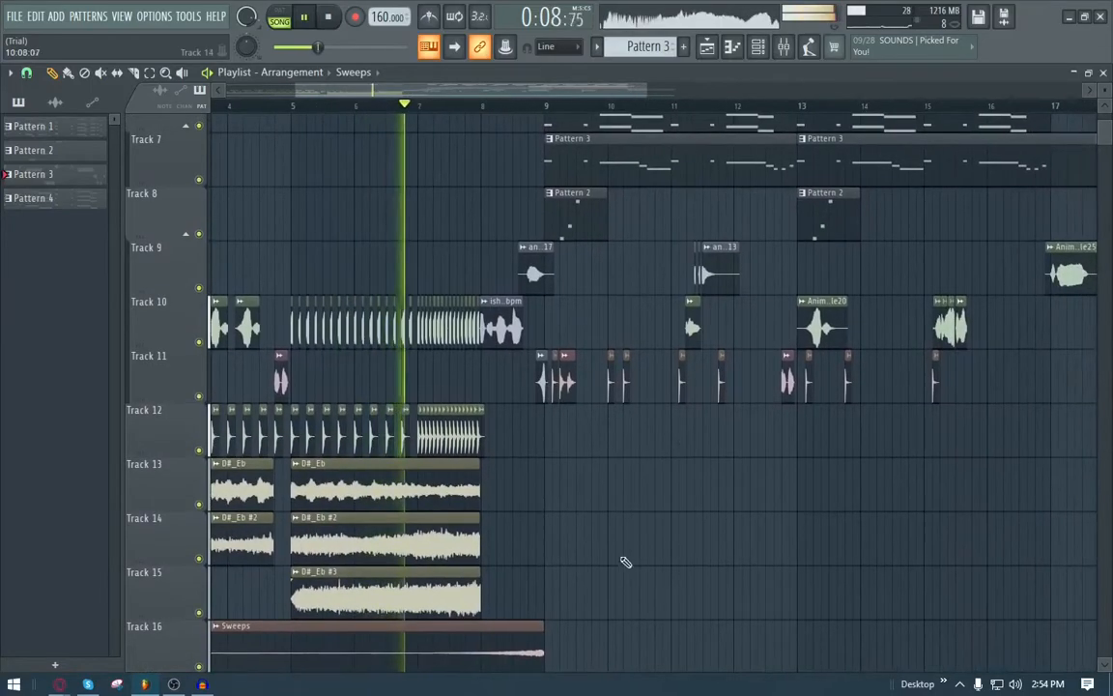
drag(751, 372, 657, 404)
scroll(667, 396, down, 2)
drag(739, 316, 489, 491)
drag(512, 445, 652, 490)
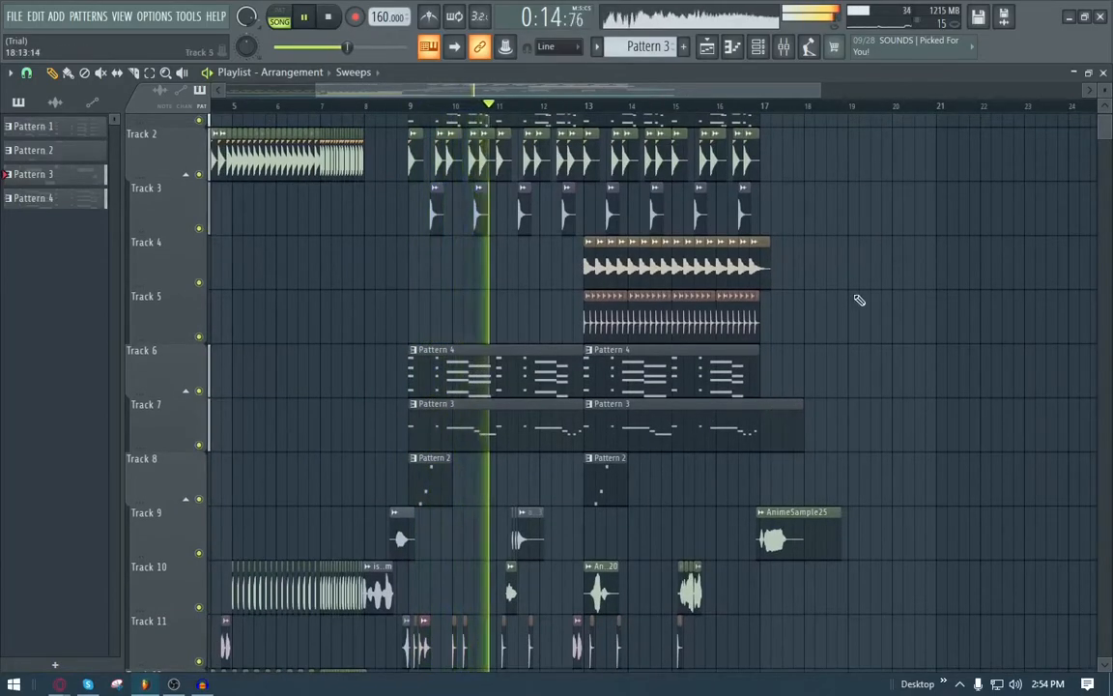
drag(866, 319, 887, 413)
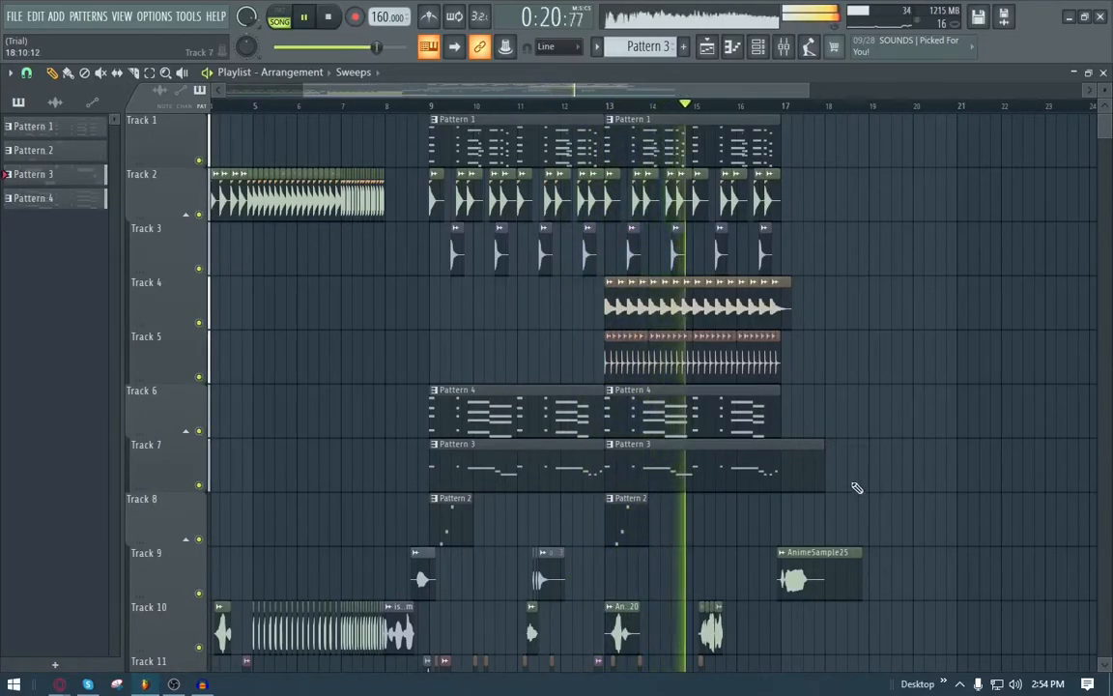
drag(867, 483, 837, 447)
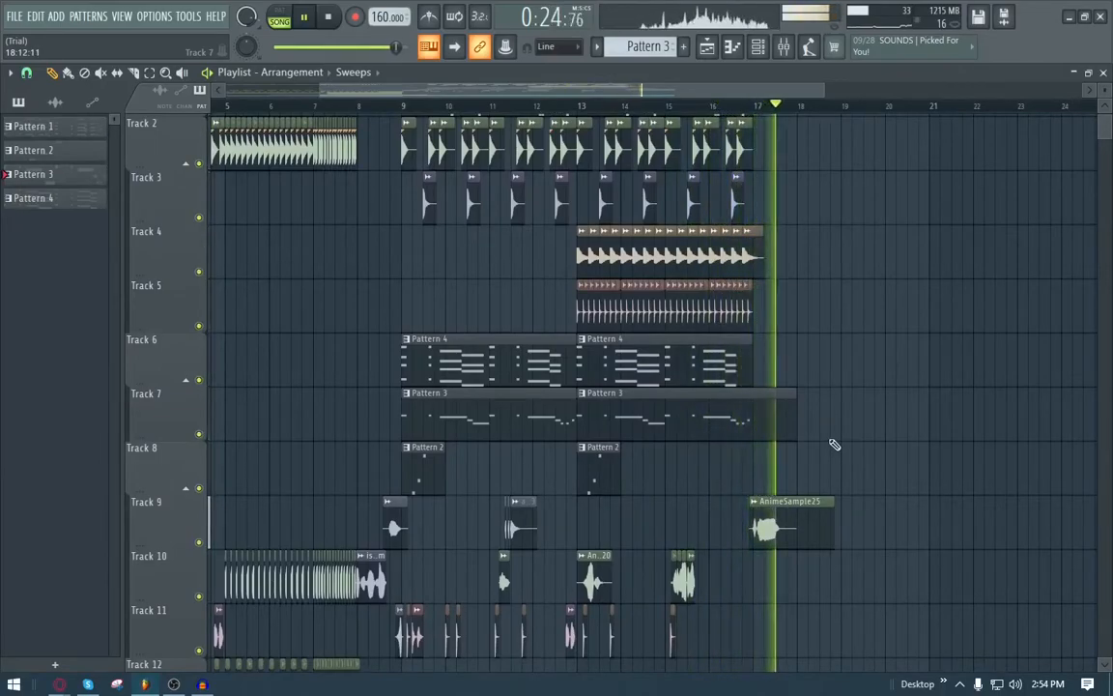
key(space)
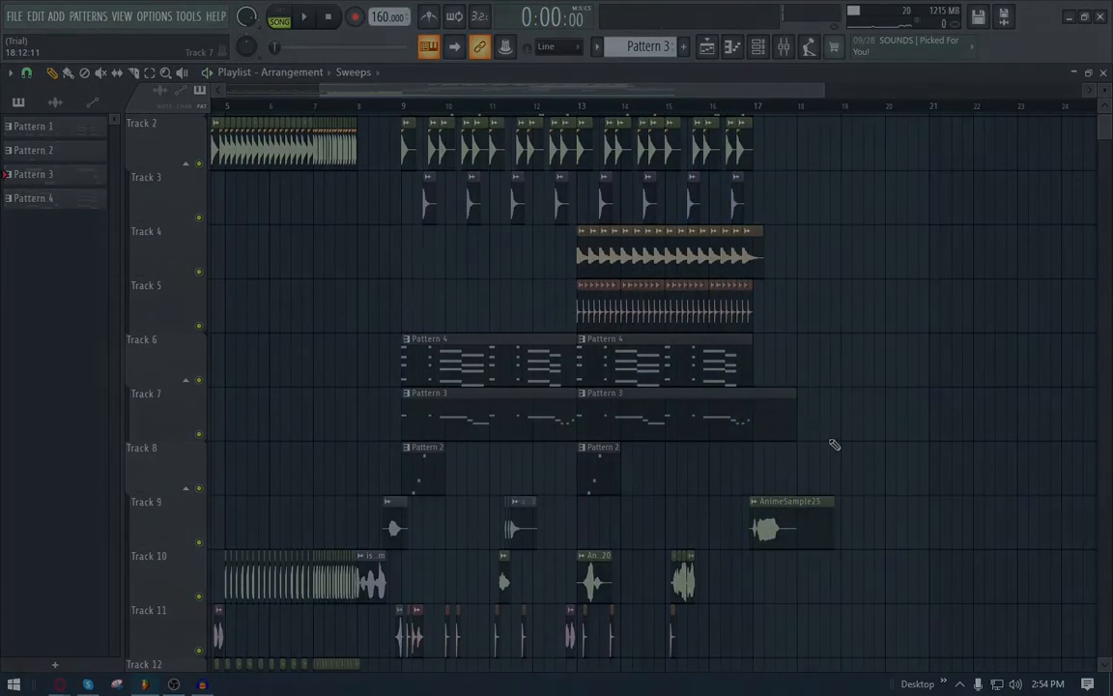